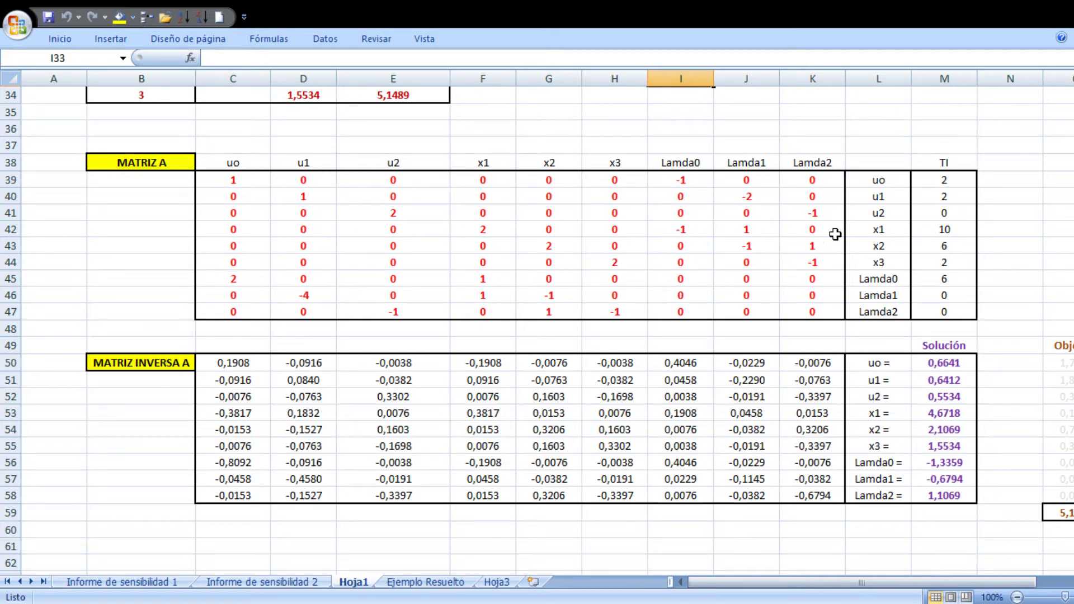
- Enter x as the heading of the variable-name column in cell L38 of the MATRIZ A table
{"action": "left_click", "coordinate": [880, 162]}
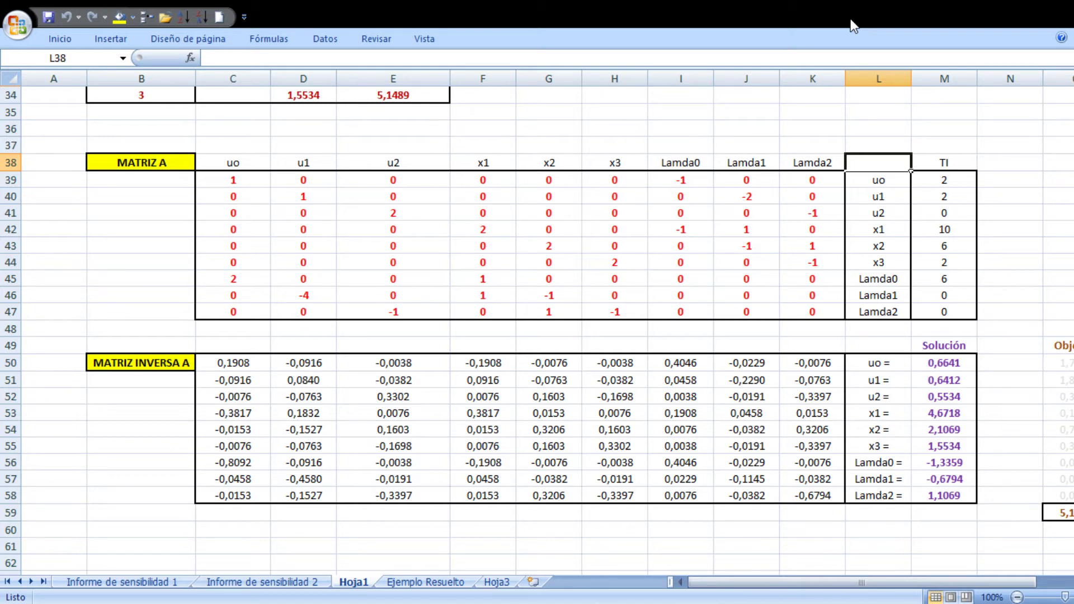
{"action": "type", "text": "b"}
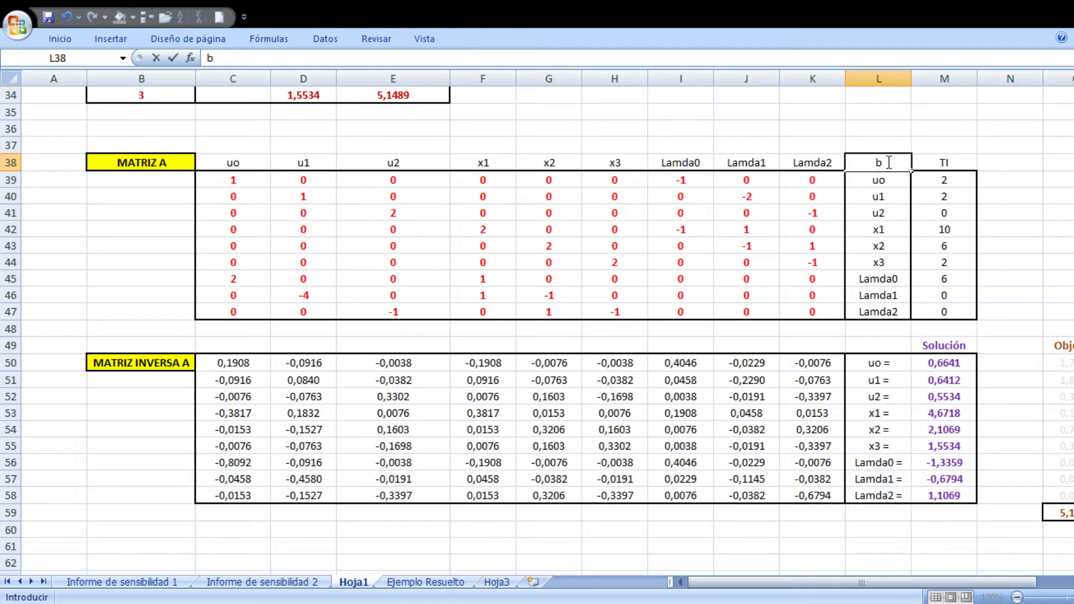
{"action": "left_click_drag", "start_coordinate": [889, 162], "coordinate": [860, 163]}
{"action": "key", "text": "F2"}
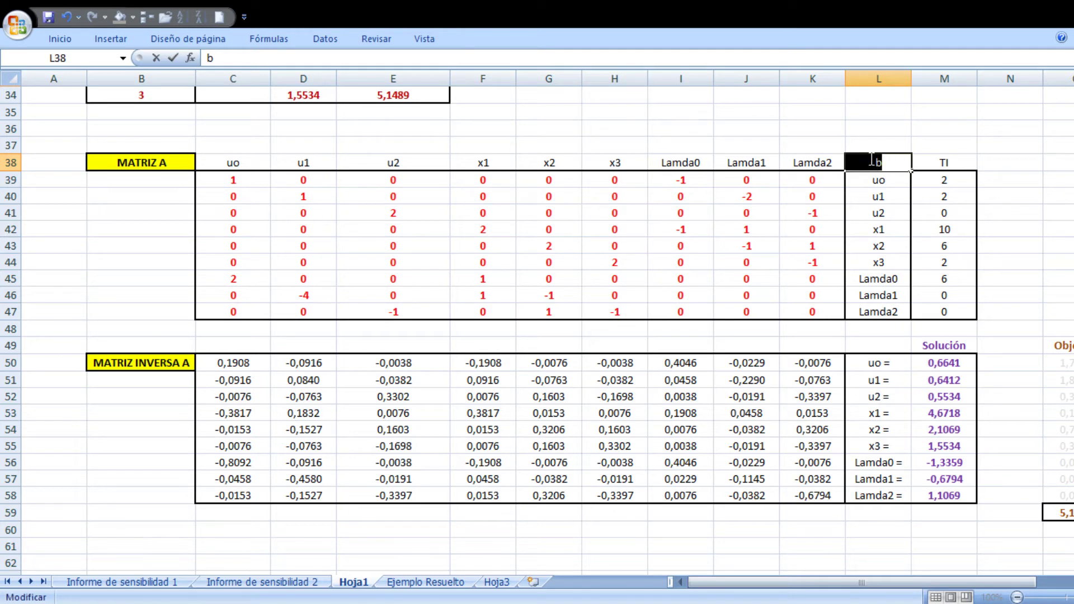
{"action": "type", "text": "x"}
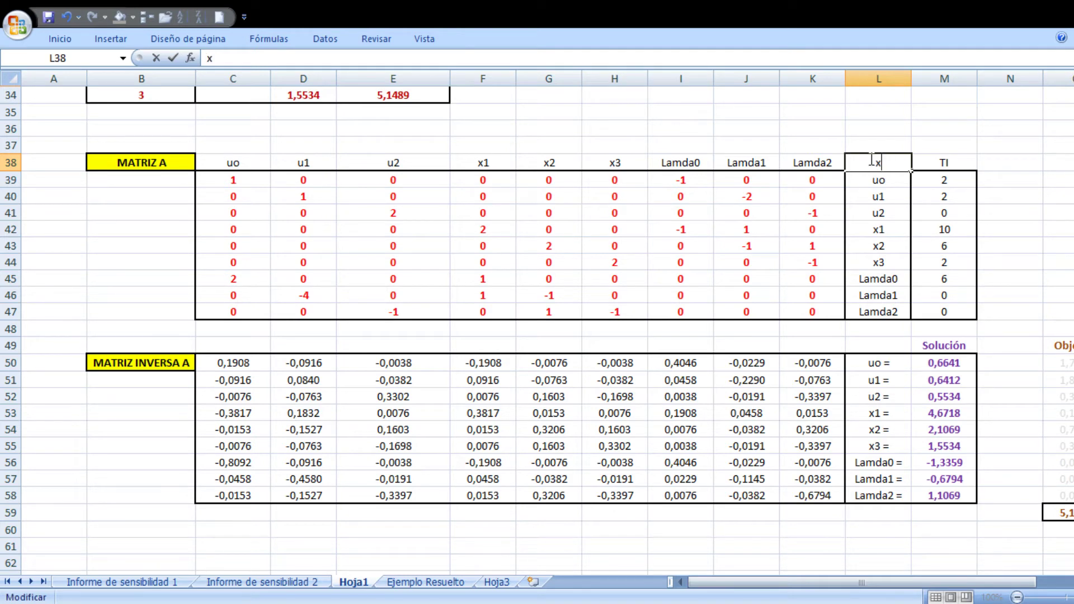
- Append b to the TI heading in cell M38
{"action": "left_click", "coordinate": [961, 163]}
{"action": "key", "text": "F2"}
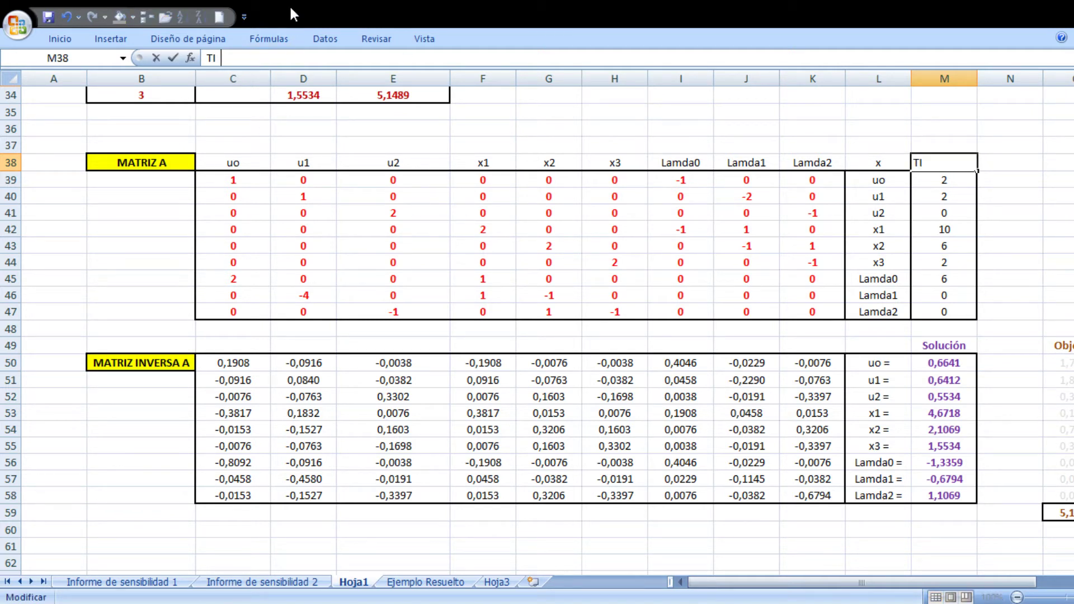
{"action": "type", "text": "b"}
{"action": "key", "text": "Return"}
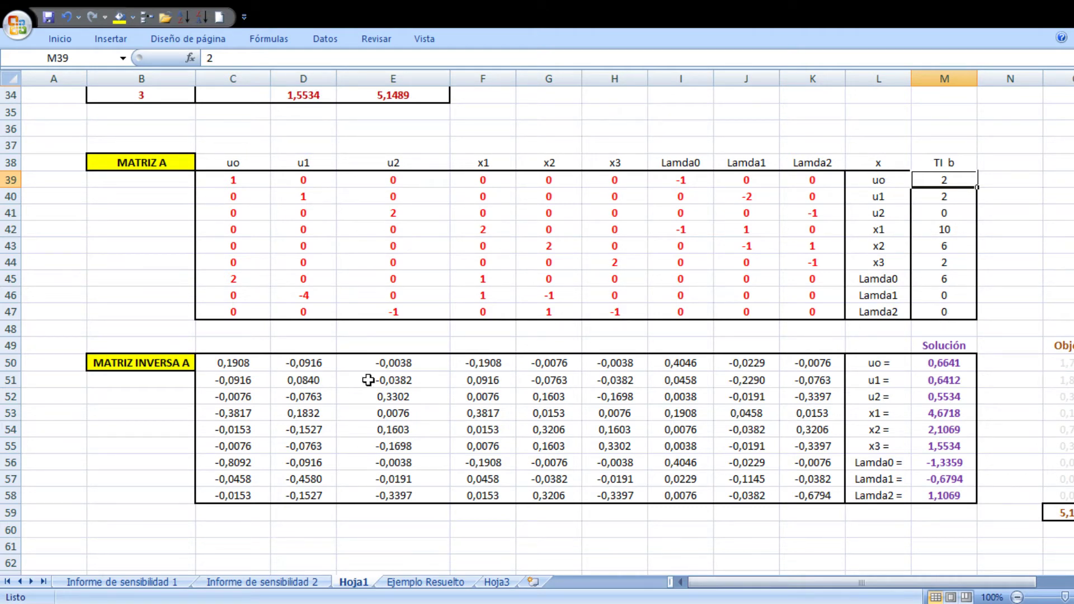
- Re-enter the inverse matrix in C50:K58 as the array formula =MINVERSA(C39:K47)
{"action": "left_click", "coordinate": [226, 180]}
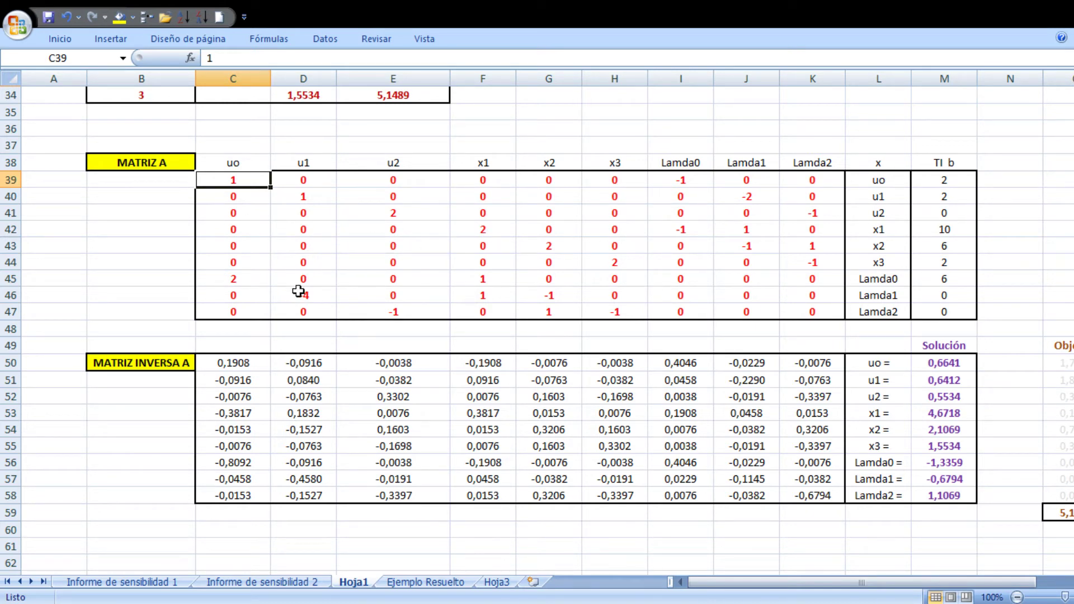
{"action": "left_click", "coordinate": [148, 281]}
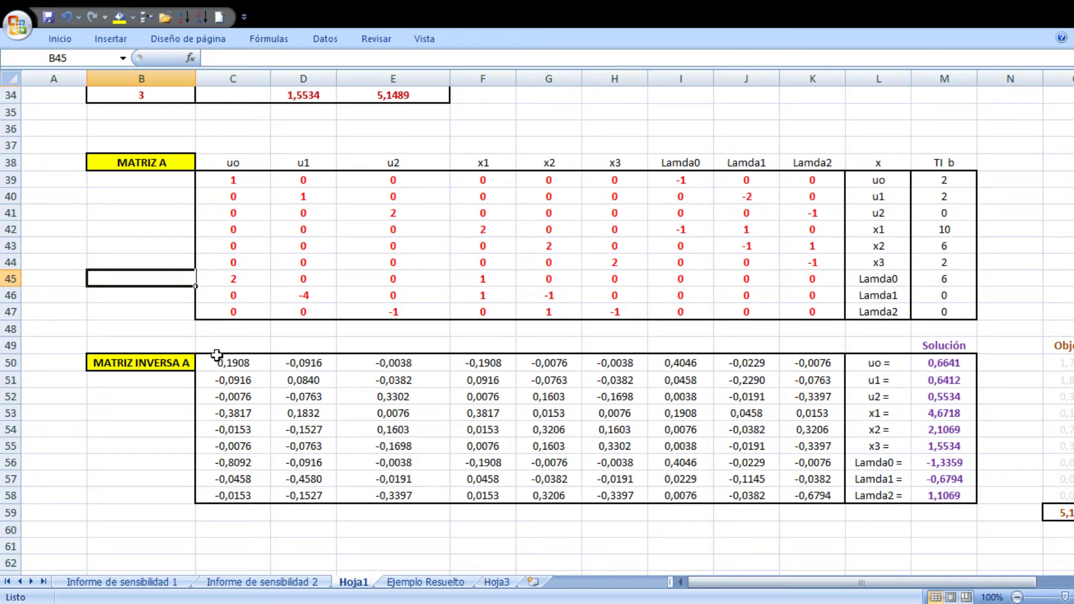
{"action": "left_click_drag", "start_coordinate": [233, 362], "coordinate": [802, 497]}
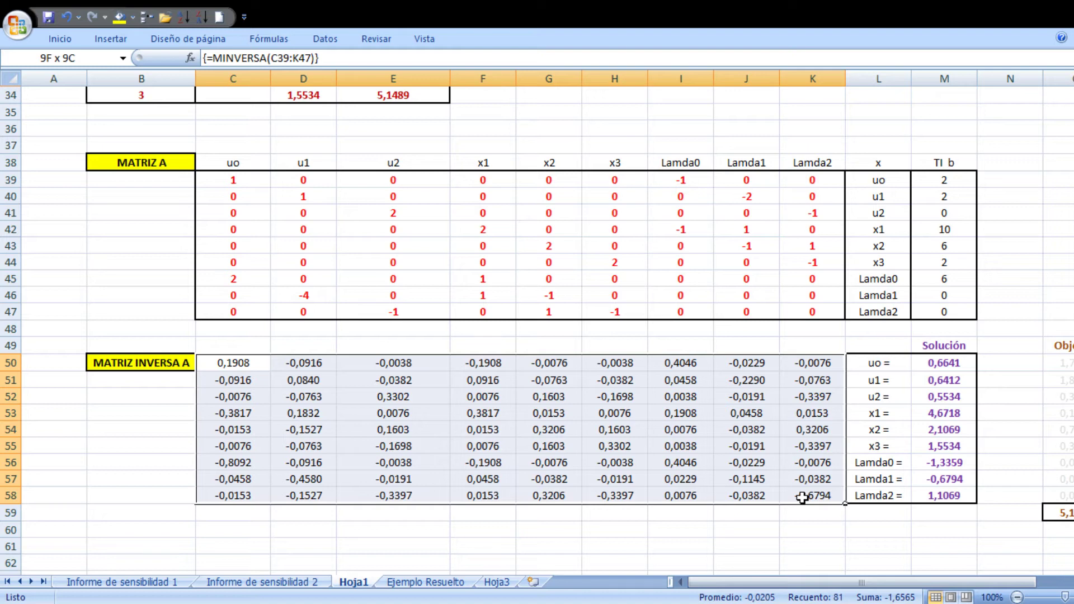
{"action": "left_click_drag", "start_coordinate": [802, 497], "coordinate": [802, 497]}
{"action": "type", "text": "="}
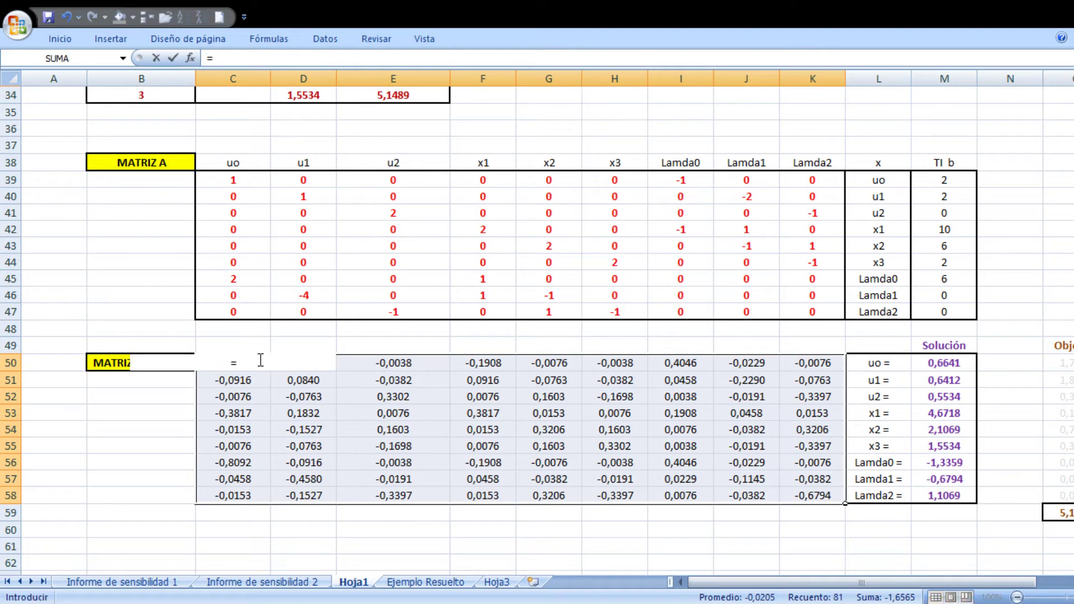
{"action": "type", "text": "minversa"}
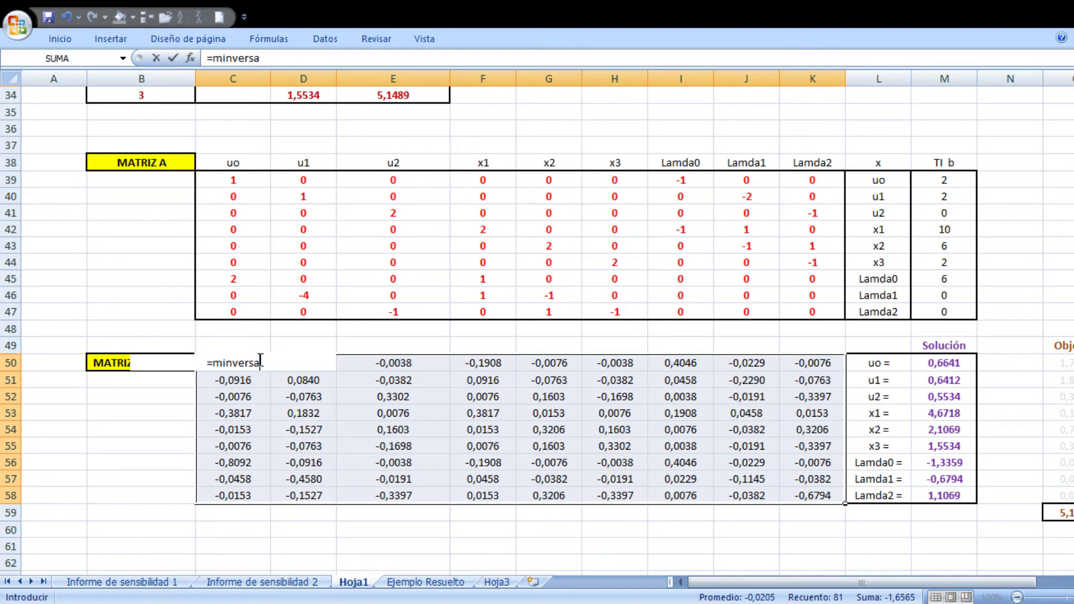
{"action": "type", "text": "("}
{"action": "left_click_drag", "start_coordinate": [236, 179], "coordinate": [835, 313]}
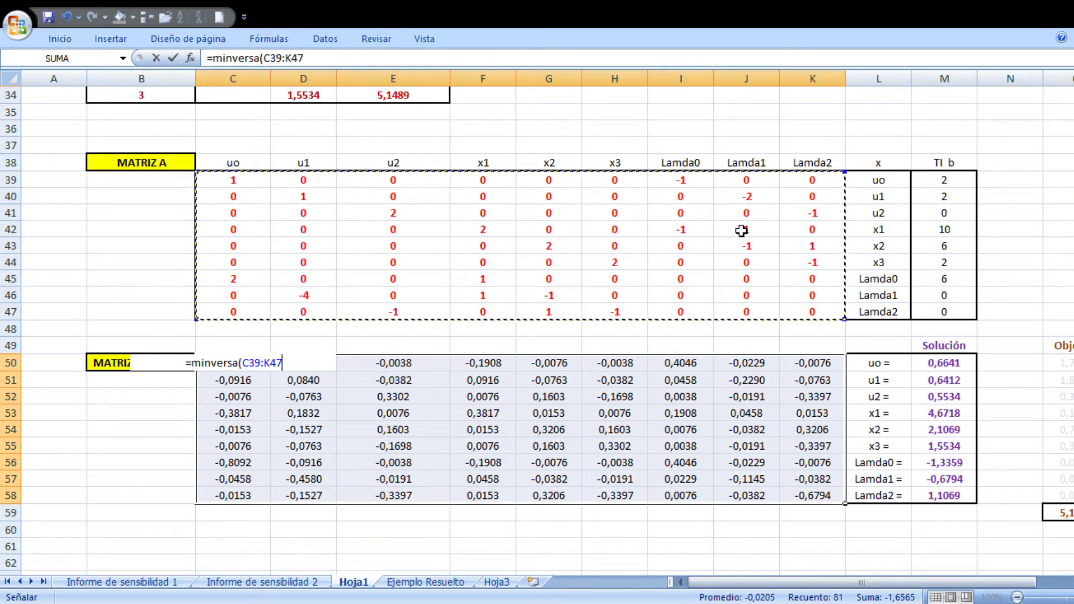
{"action": "type", "text": ")"}
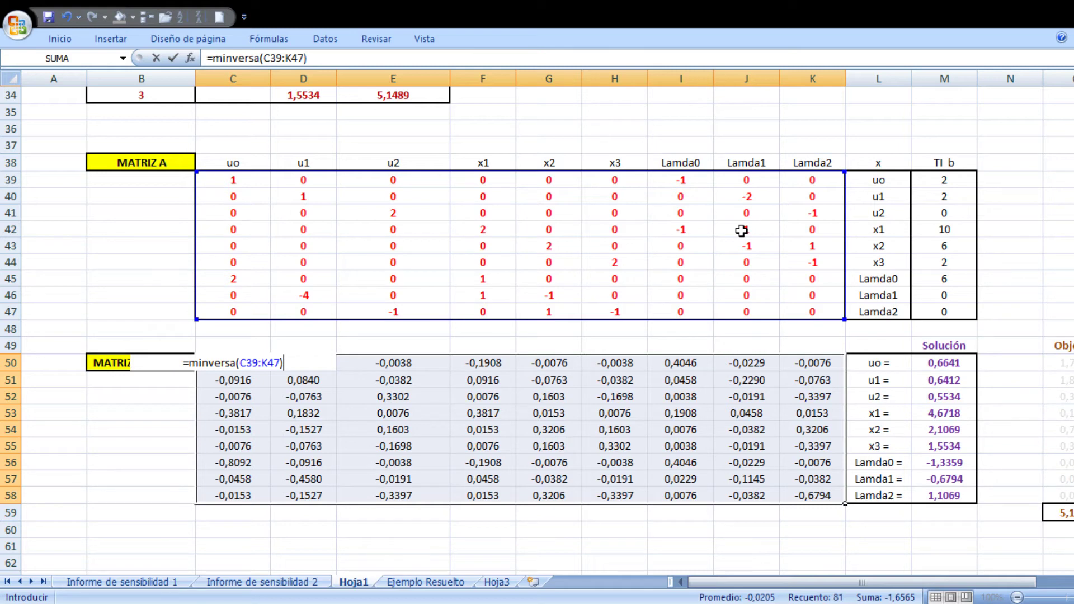
{"action": "key", "text": "ctrl+shift+Return"}
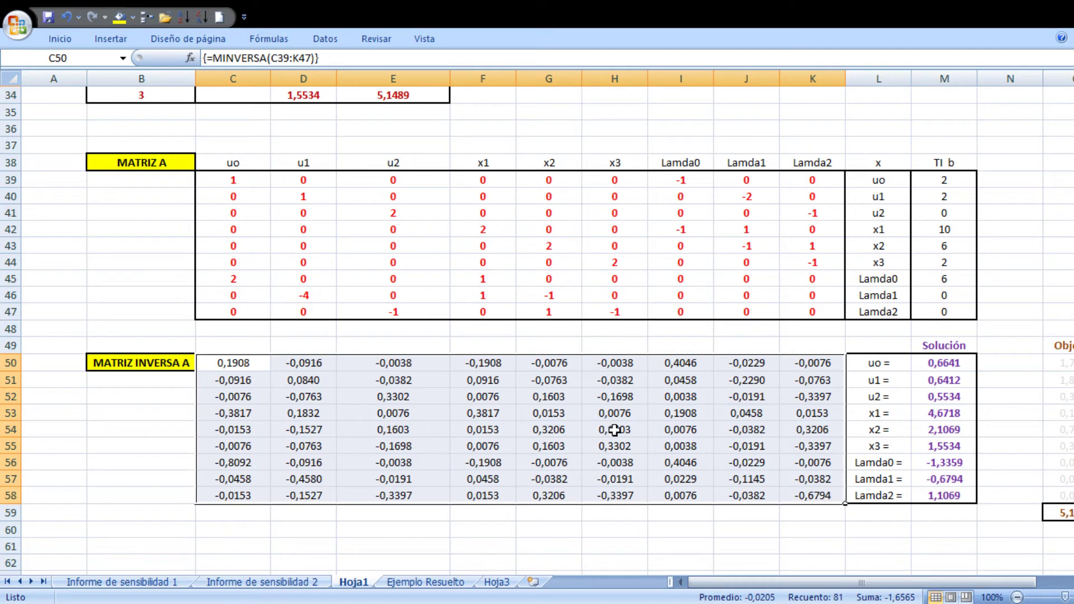
- Clear the contents of the MATRIZ INVERSA A block, C50:K58
{"action": "left_click", "coordinate": [608, 462]}
{"action": "left_click", "coordinate": [249, 363]}
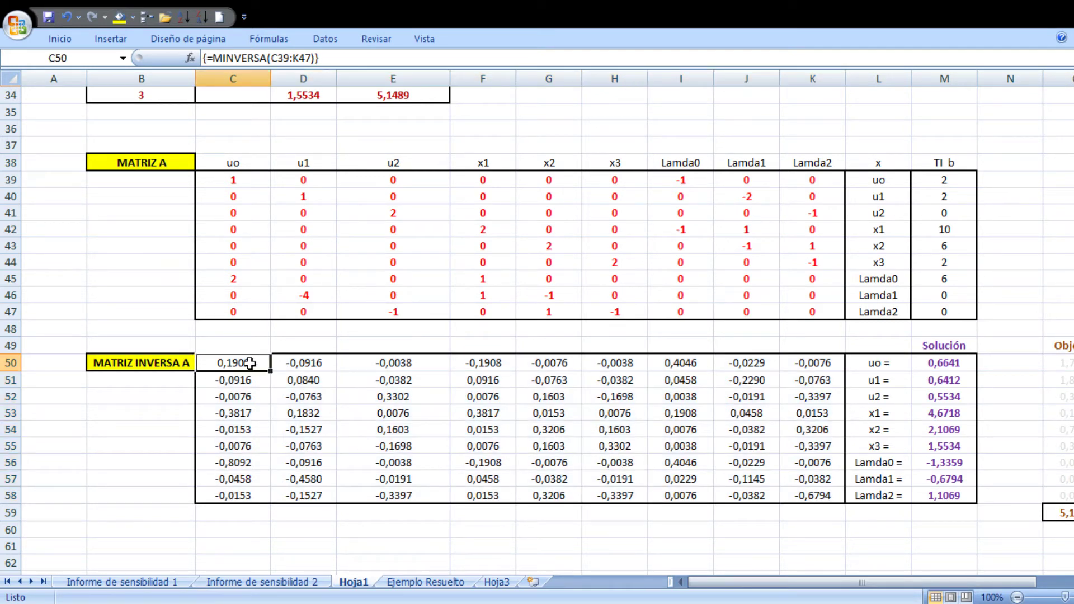
{"action": "left_click_drag", "start_coordinate": [250, 364], "coordinate": [808, 491]}
{"action": "key", "text": "Delete"}
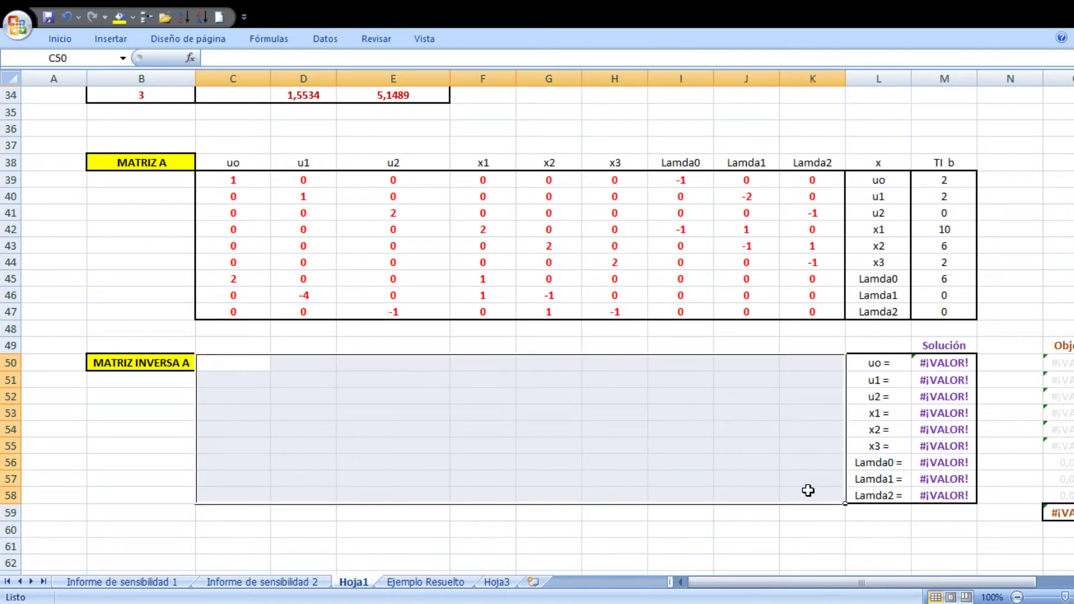
{"action": "left_click", "coordinate": [159, 468]}
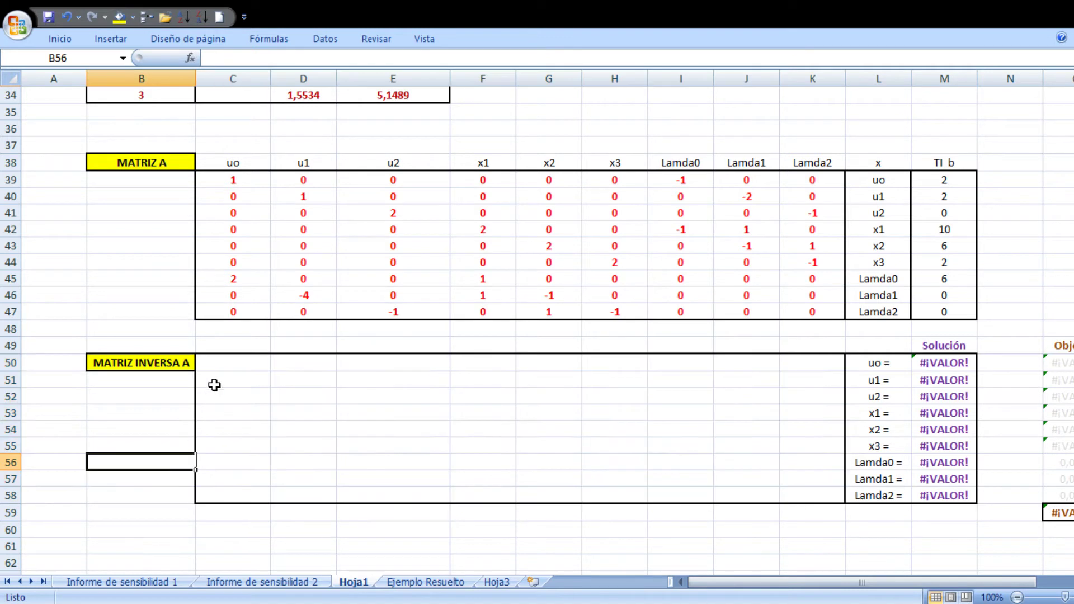
- Compute the inverse of MATRIZ A in the empty range C50:K58 with the array formula =MINVERSA(C39:K47)
{"action": "left_click_drag", "start_coordinate": [220, 363], "coordinate": [769, 503]}
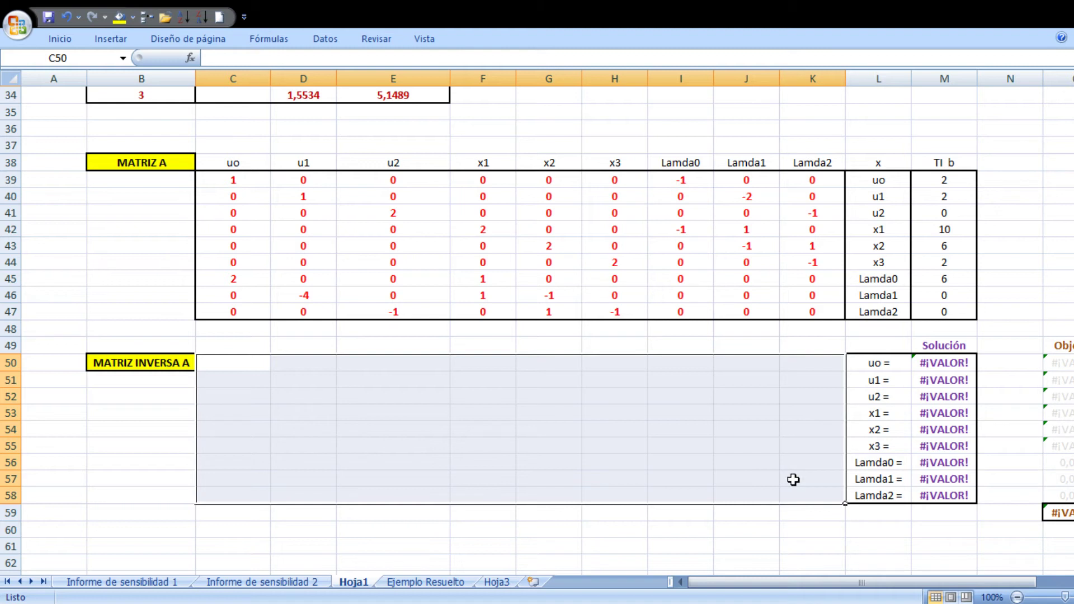
{"action": "type", "text": "="}
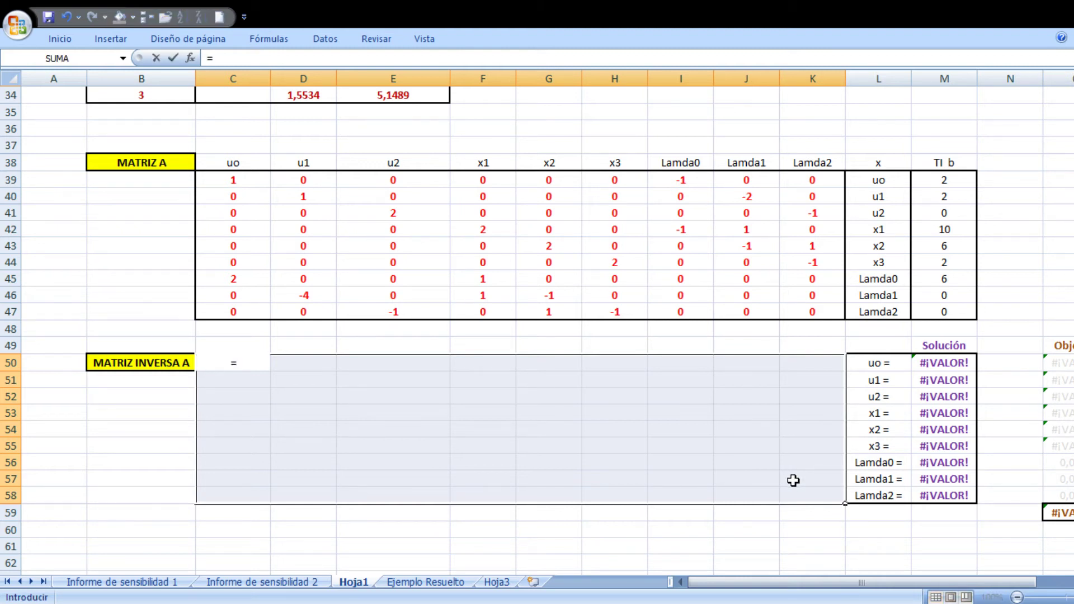
{"action": "type", "text": "minversa("}
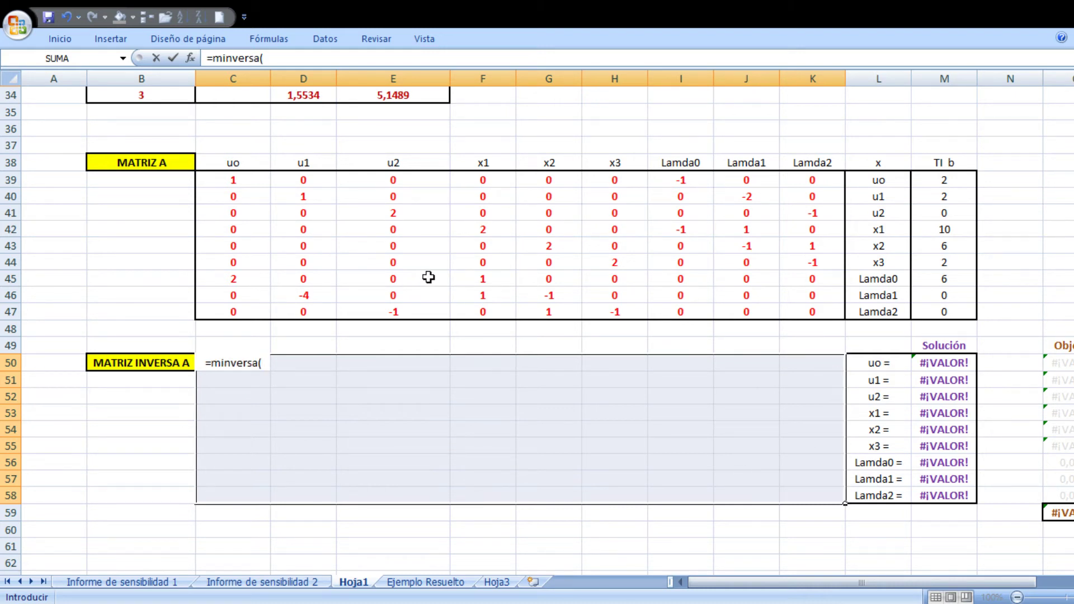
{"action": "left_click_drag", "start_coordinate": [246, 179], "coordinate": [828, 313]}
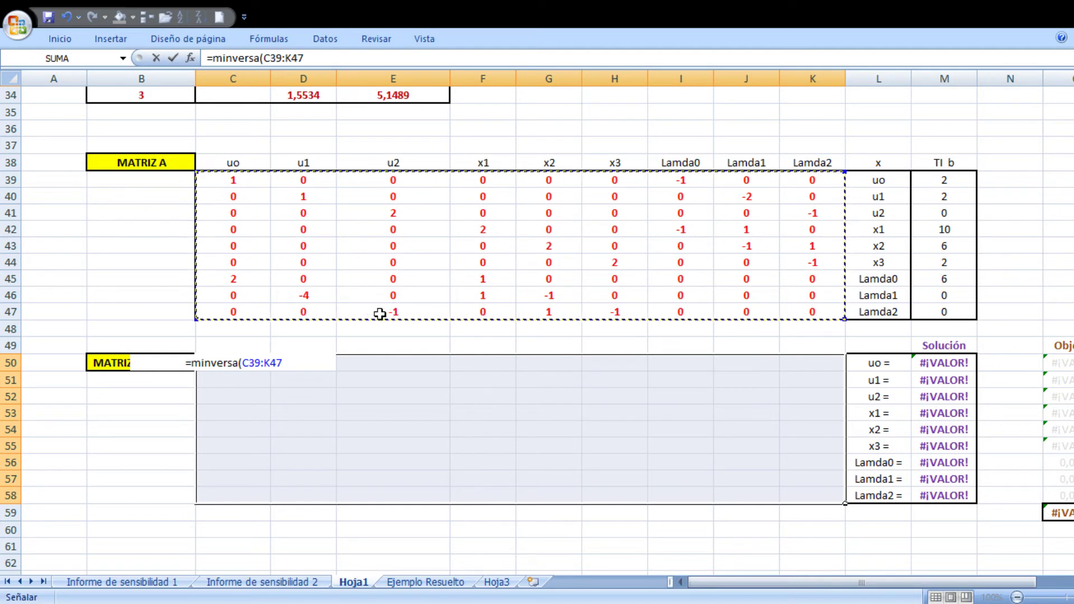
{"action": "type", "text": ")"}
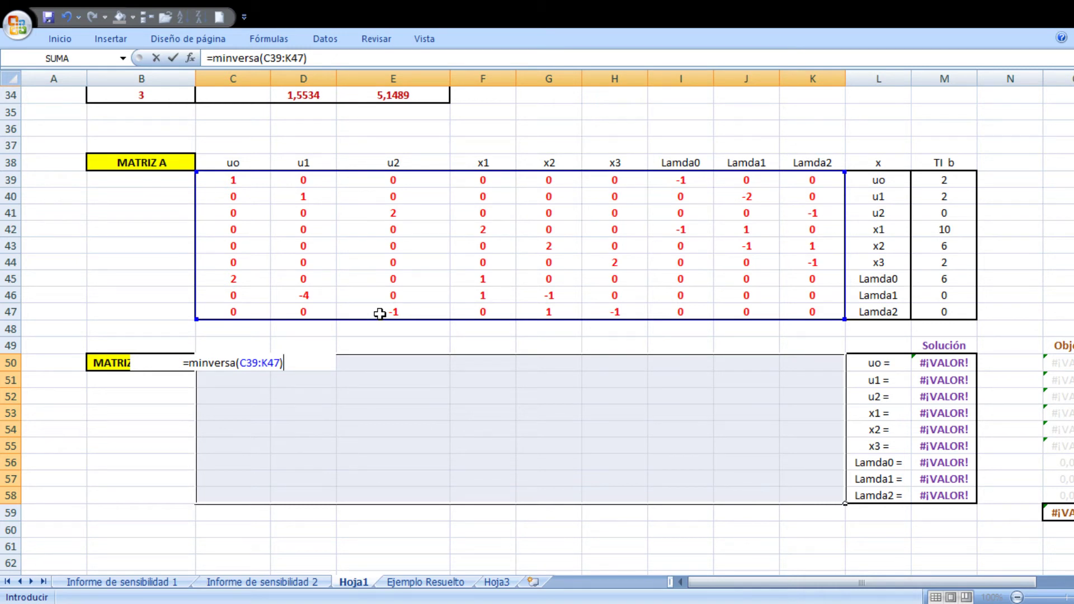
{"action": "key", "text": "ctrl+shift+Return"}
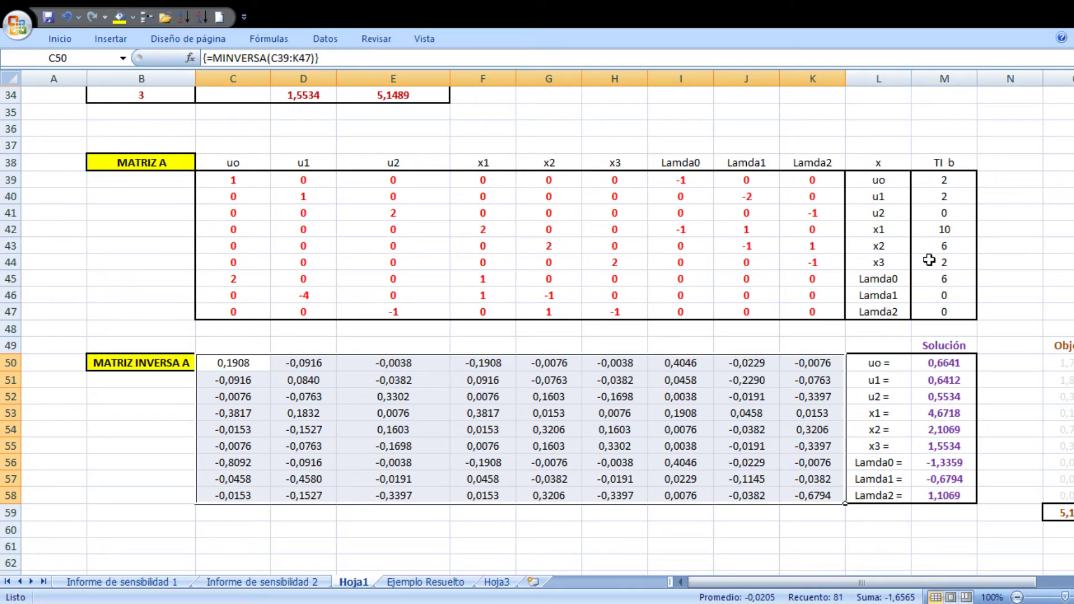
- Clear the Solución values in M50:M58
{"action": "left_click", "coordinate": [959, 362]}
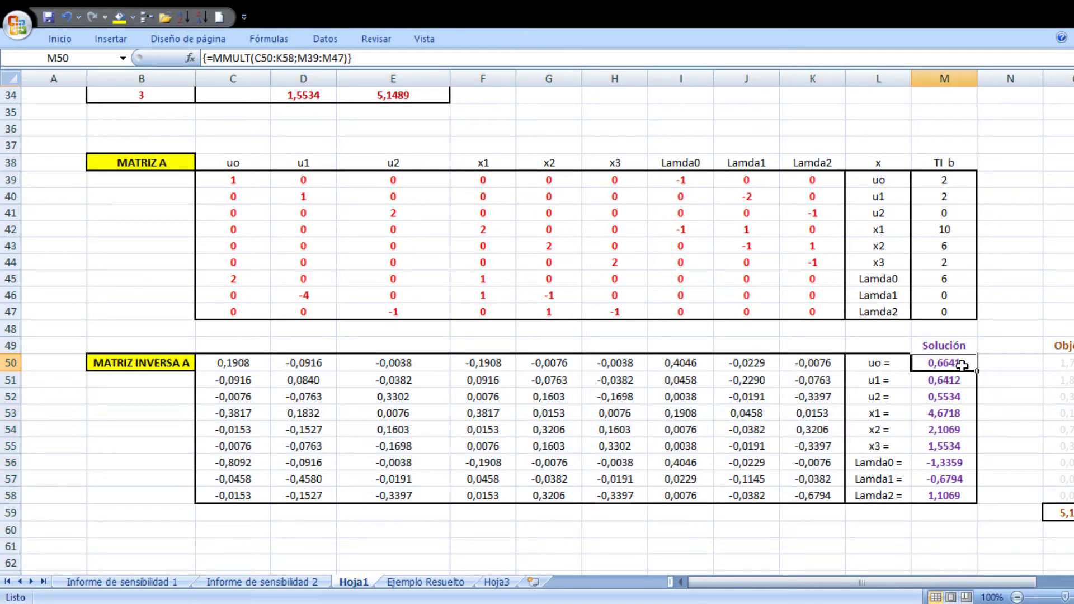
{"action": "left_click_drag", "start_coordinate": [961, 365], "coordinate": [949, 496]}
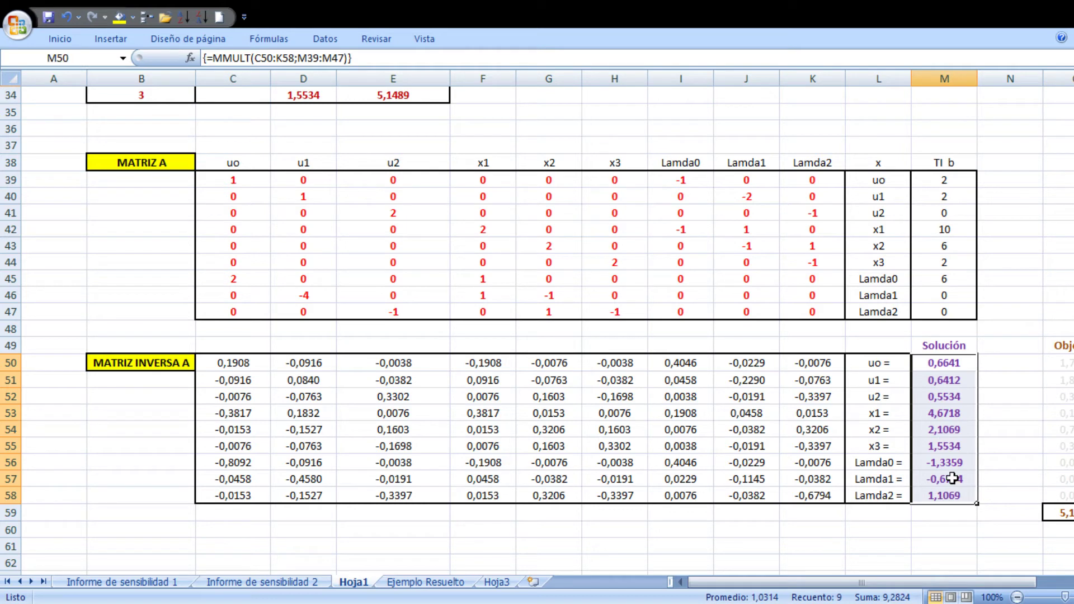
{"action": "key", "text": "Delete"}
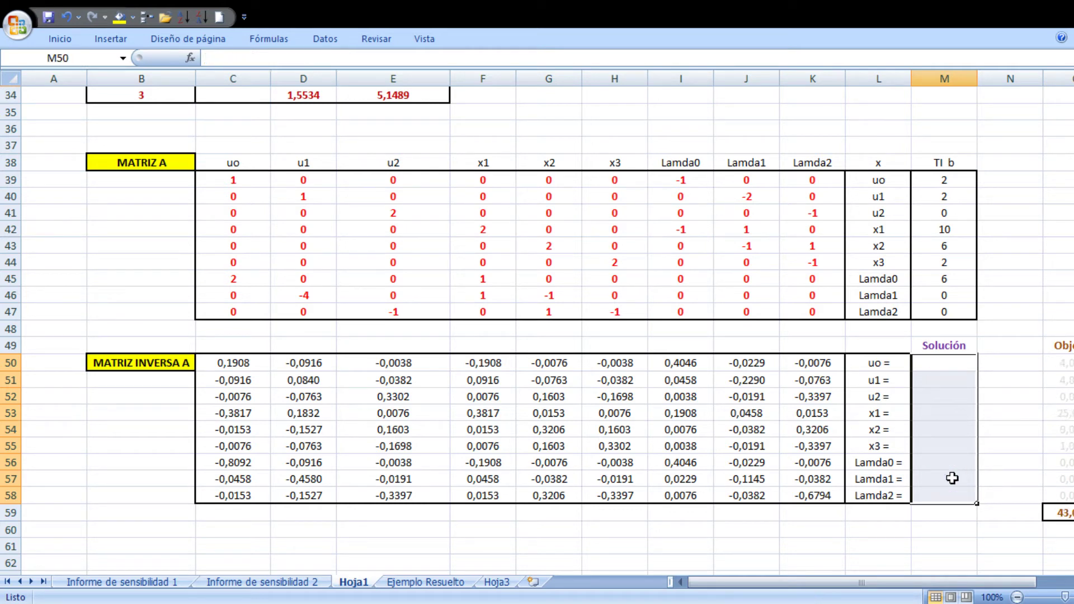
- Fill the Solución column M50:M58 with the array formula =MMULT(C50:K58;M39:M47), multiplying the inverse matrix by vector b
{"action": "left_click", "coordinate": [954, 363]}
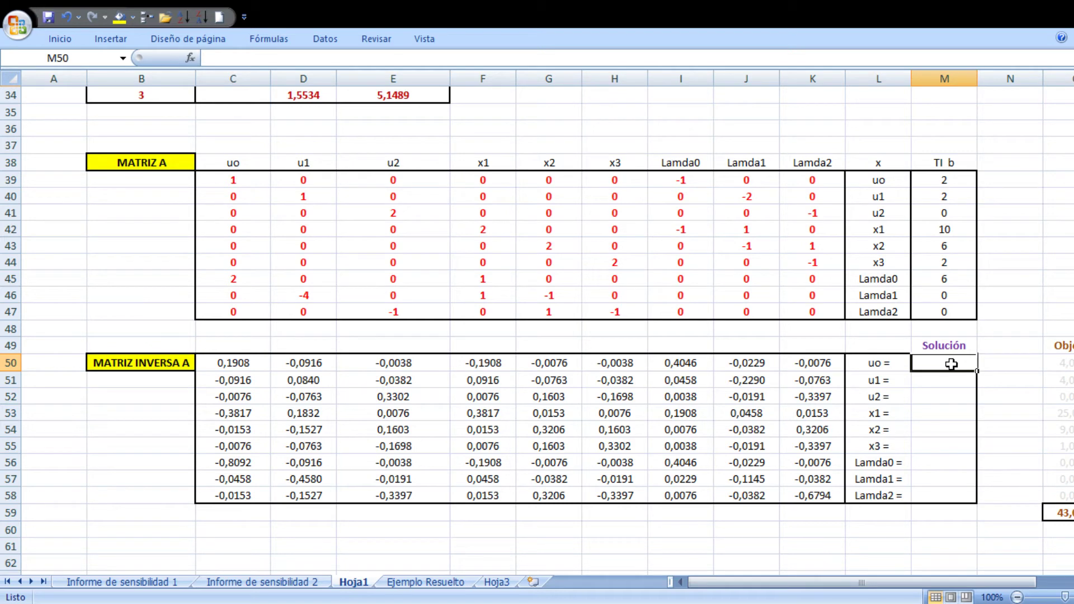
{"action": "left_click_drag", "start_coordinate": [951, 364], "coordinate": [943, 497]}
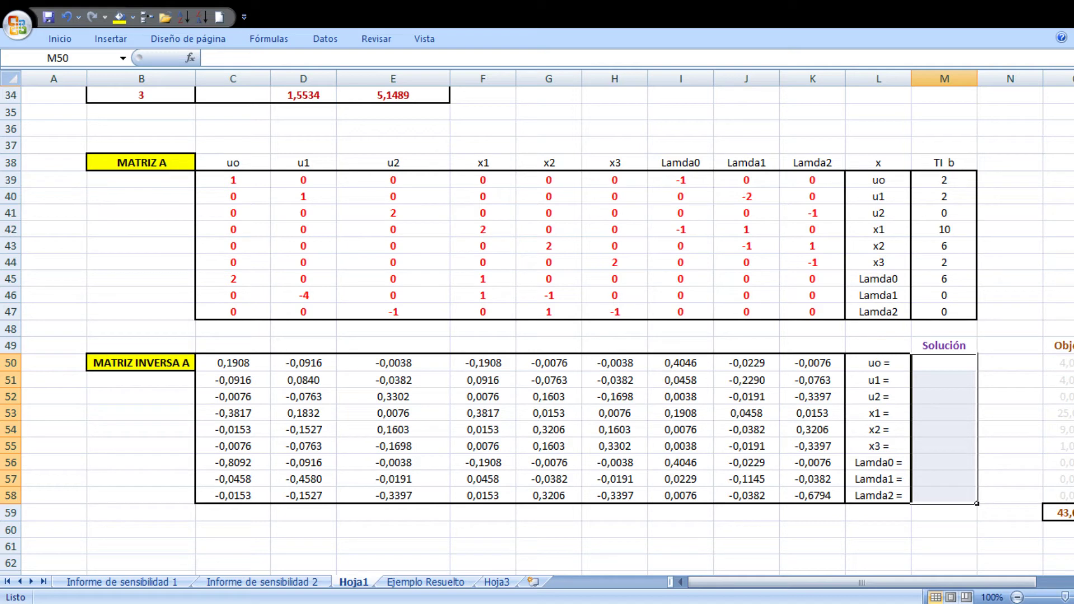
{"action": "type", "text": "="}
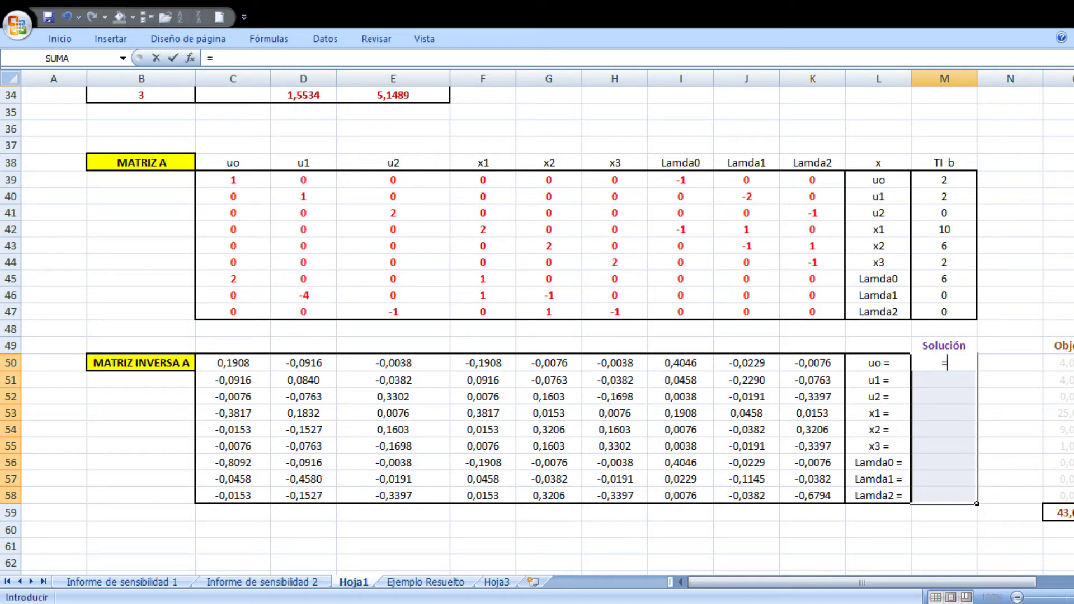
{"action": "type", "text": "mmult("}
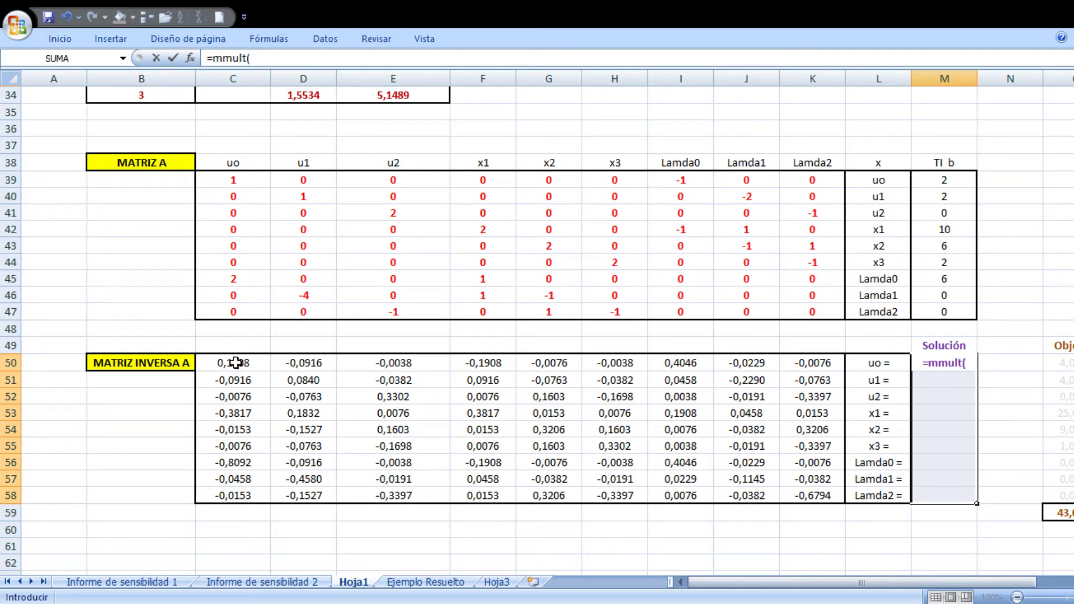
{"action": "left_click_drag", "start_coordinate": [236, 362], "coordinate": [815, 493]}
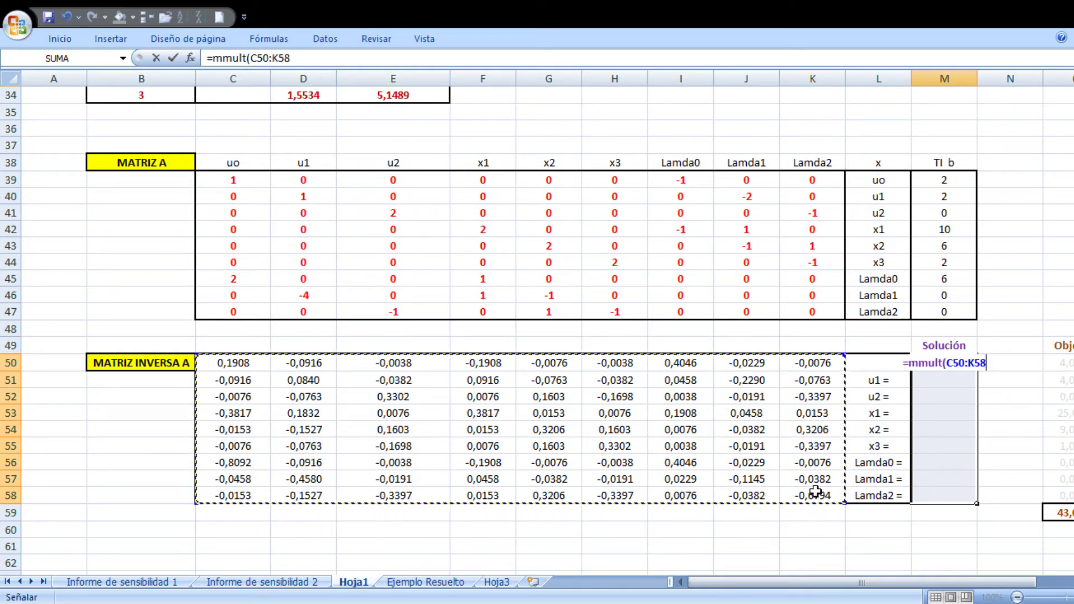
{"action": "type", "text": ";"}
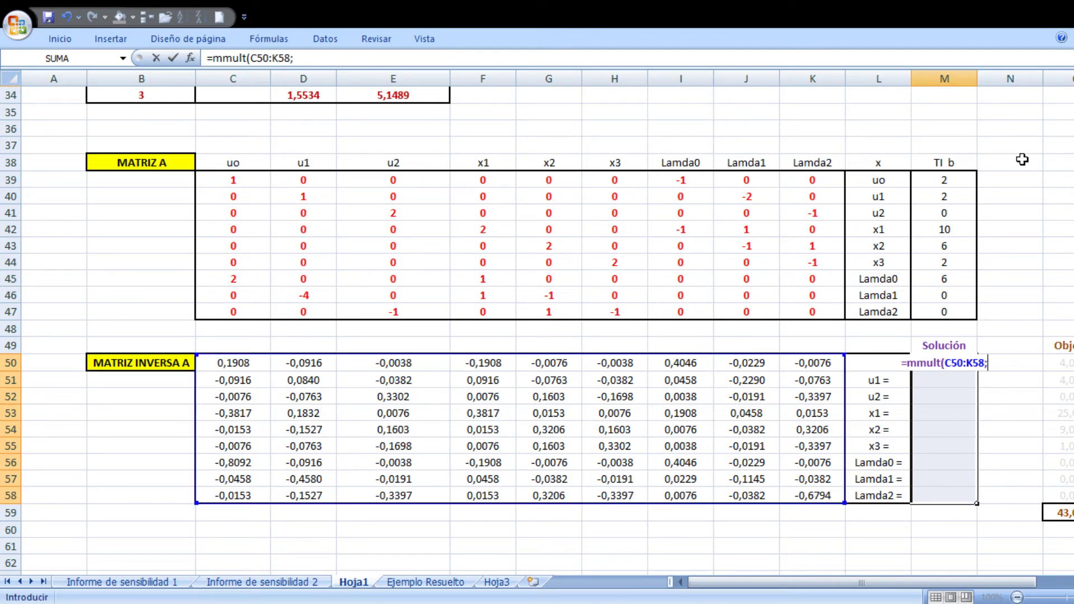
{"action": "left_click_drag", "start_coordinate": [958, 180], "coordinate": [954, 309]}
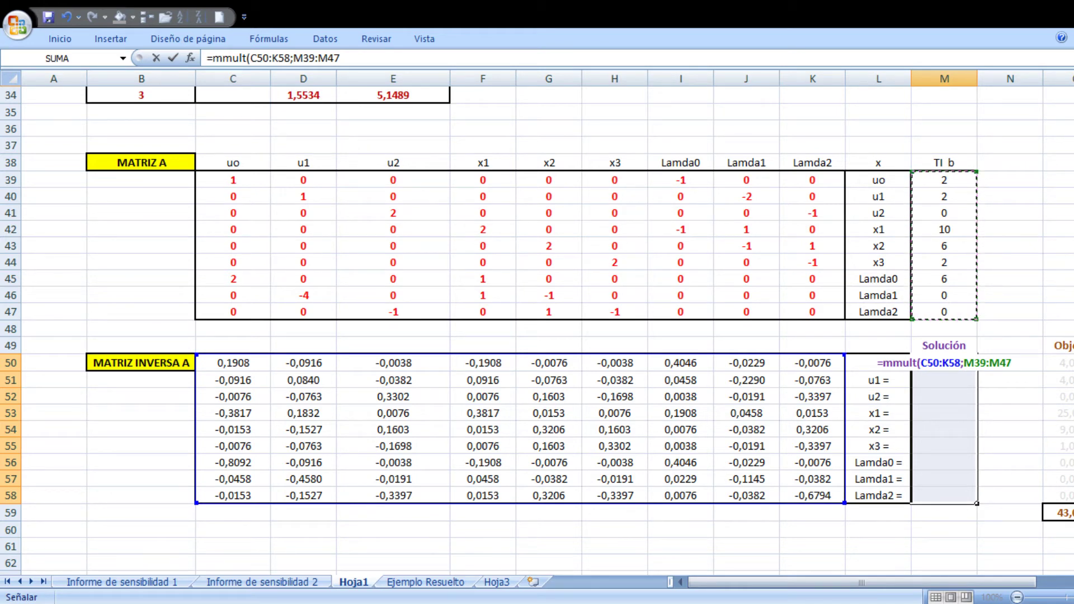
{"action": "type", "text": ")"}
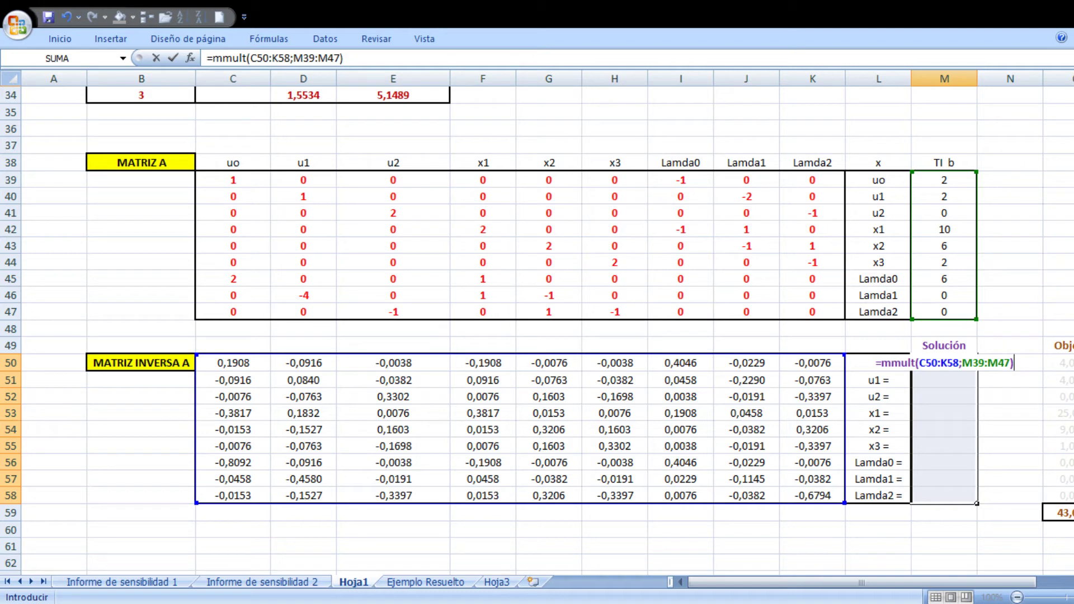
{"action": "key", "text": "ctrl+shift+Return"}
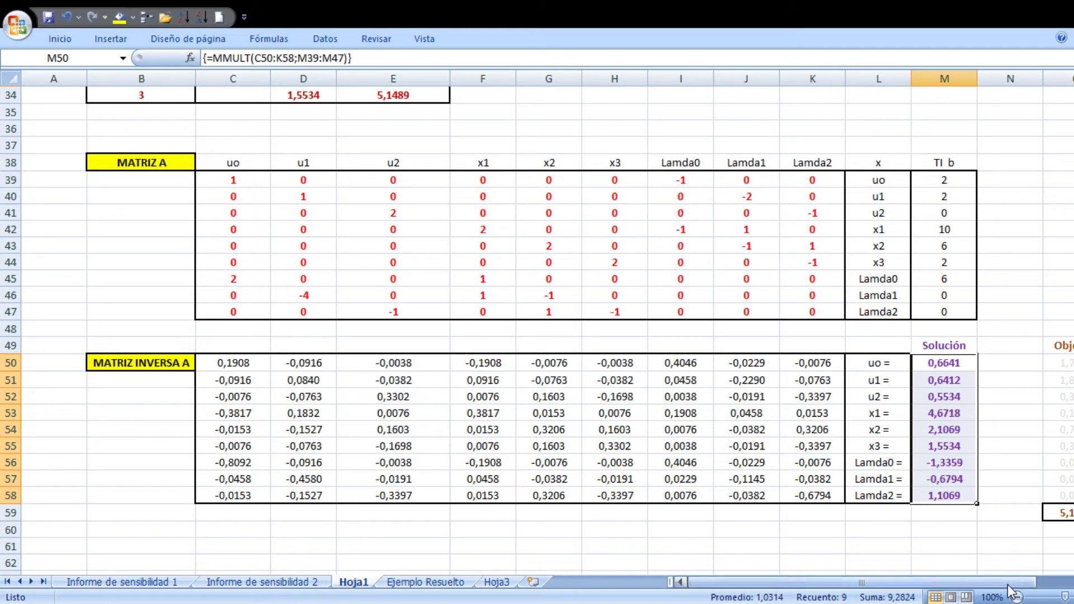
- Enter trial u(k) values 0, 0 and 25 in C31:C33 of the Propuesto 7.3 table
{"action": "scroll", "coordinate": [1018, 586], "scroll_direction": "right", "scroll_amount": 1}
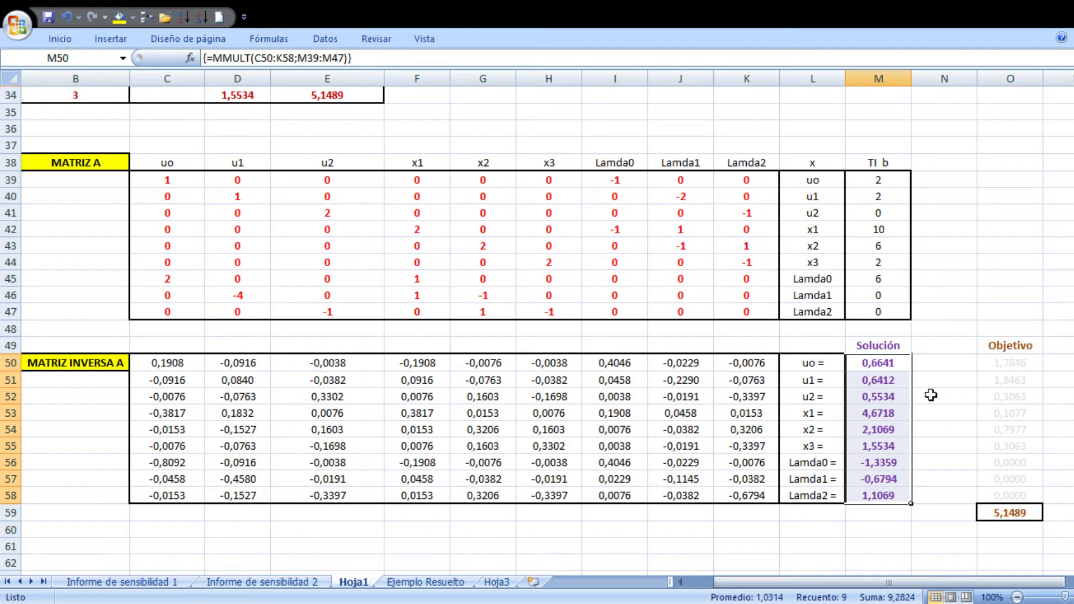
{"action": "scroll", "coordinate": [537, 328], "scroll_direction": "up", "scroll_amount": 3}
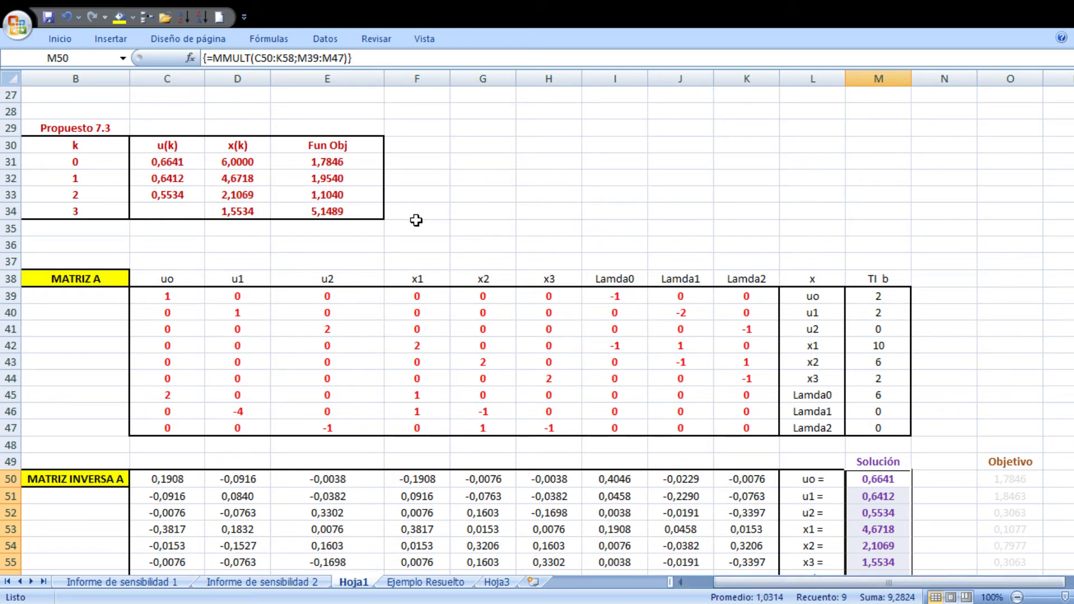
{"action": "left_click", "coordinate": [171, 161]}
{"action": "type", "text": "0"}
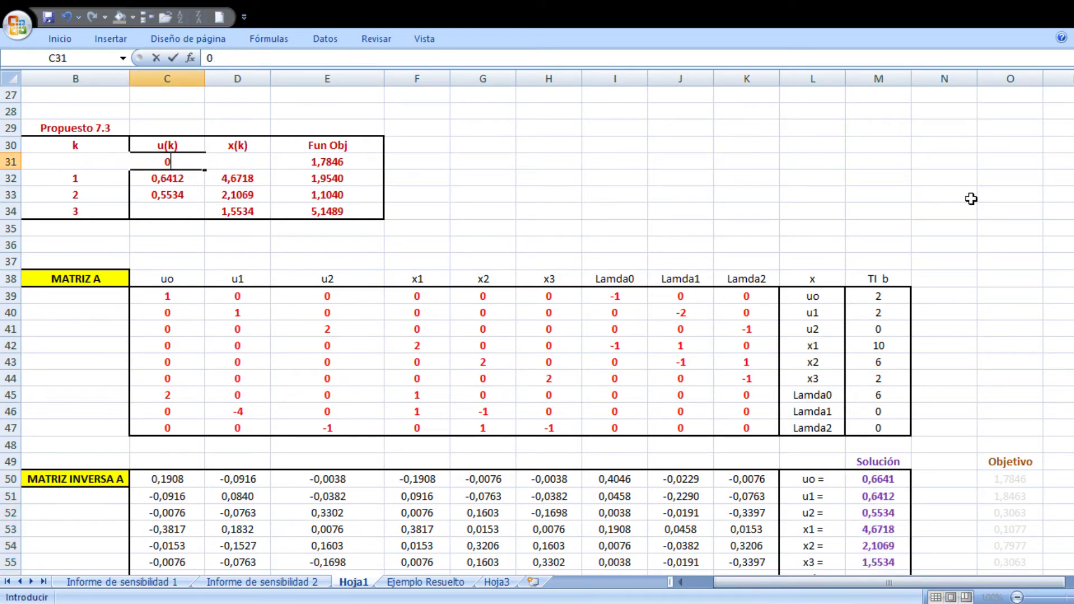
{"action": "key", "text": "Return"}
{"action": "type", "text": "0"}
{"action": "key", "text": "Return"}
{"action": "type", "text": "25"}
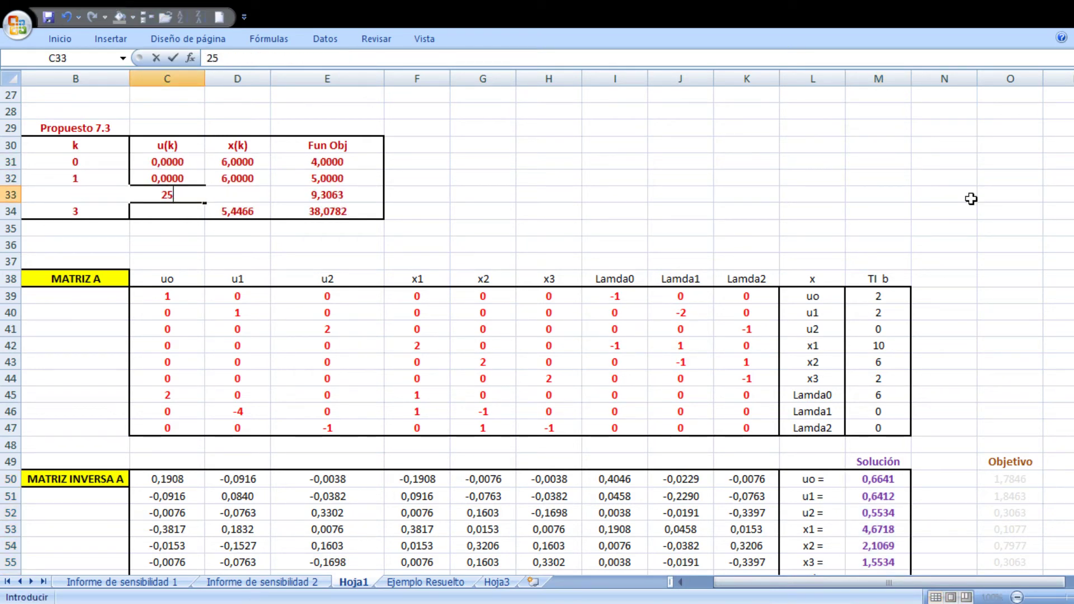
{"action": "key", "text": "Return"}
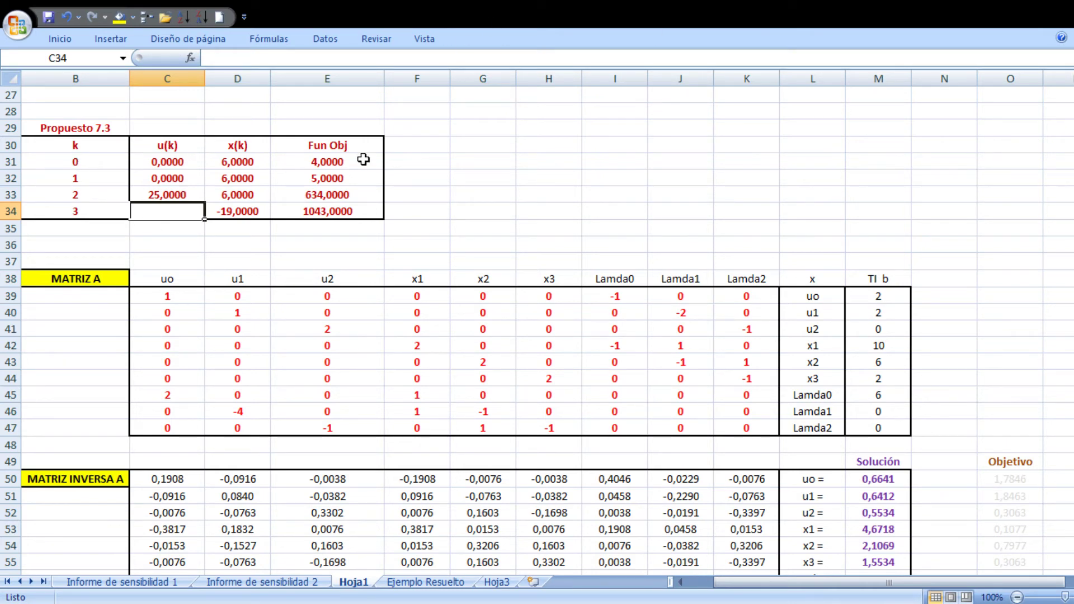
- Examine the u(k), x(k) and Fun Obj headings and the u(k) and x(k) cells for k = 0 and k = 1
{"action": "left_click", "coordinate": [180, 150]}
{"action": "left_click", "coordinate": [227, 145]}
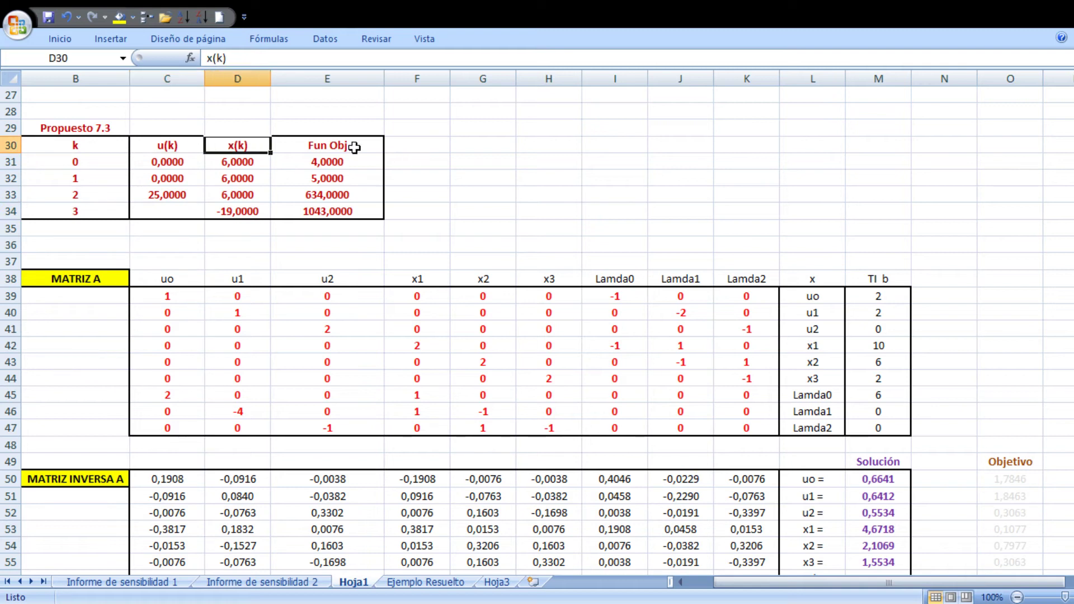
{"action": "left_click", "coordinate": [354, 148]}
{"action": "left_click", "coordinate": [178, 163]}
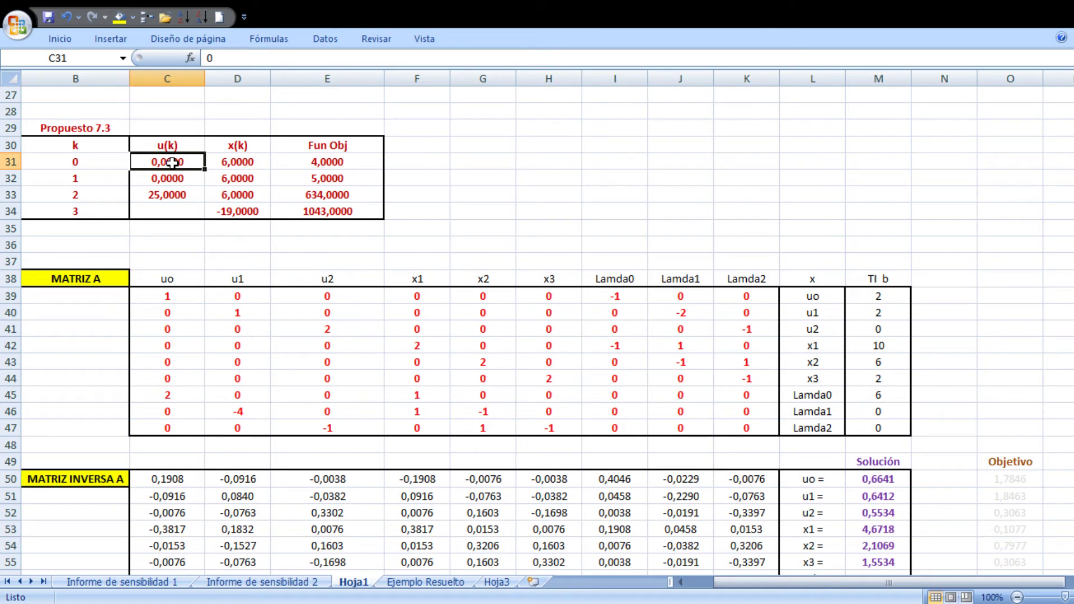
{"action": "left_click", "coordinate": [247, 165]}
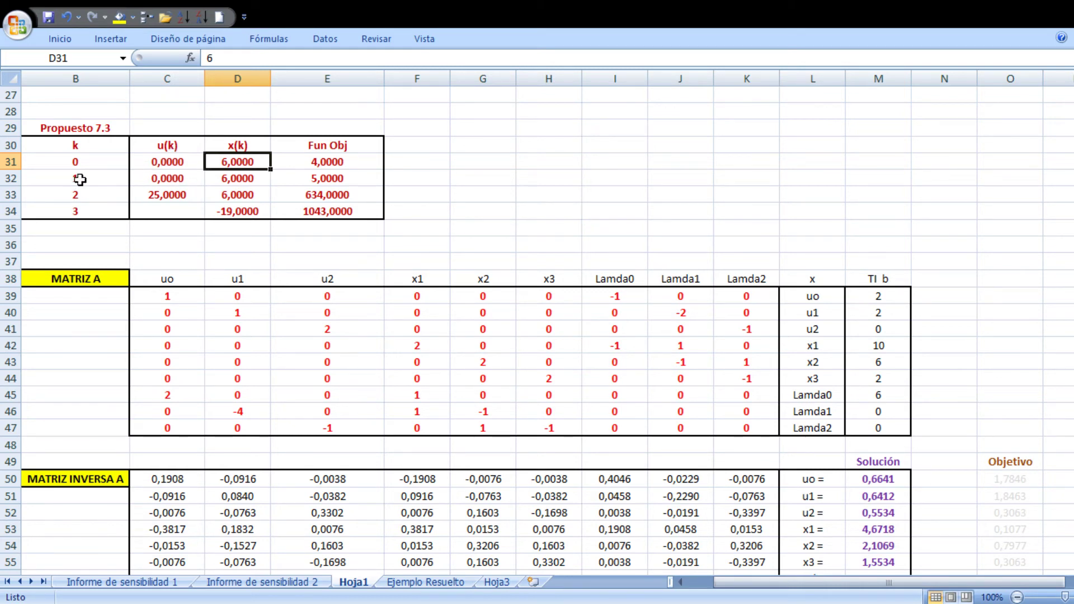
{"action": "left_click", "coordinate": [167, 179]}
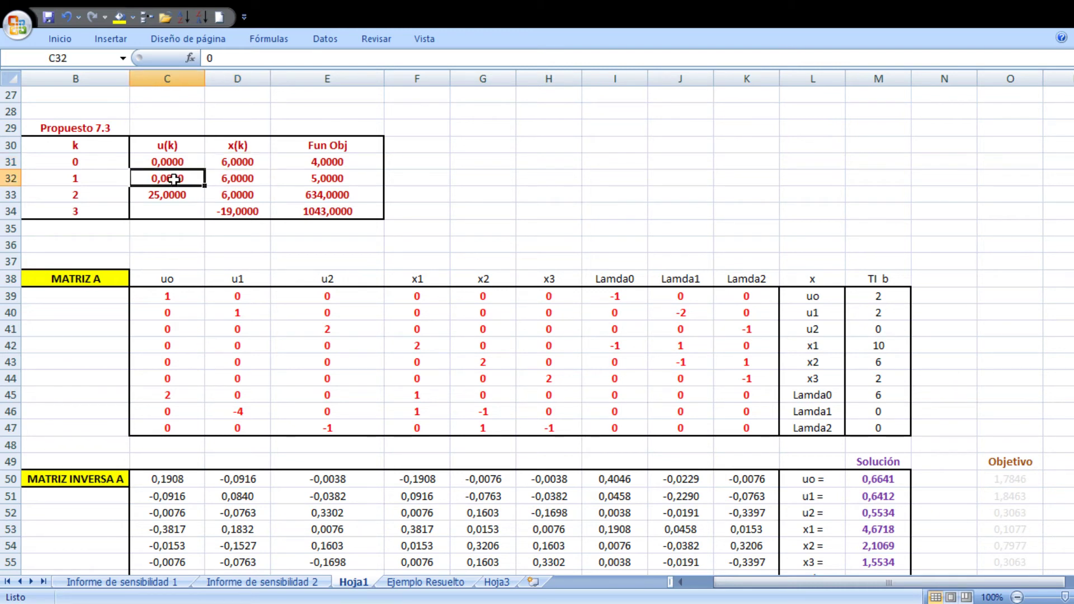
{"action": "left_click", "coordinate": [241, 179]}
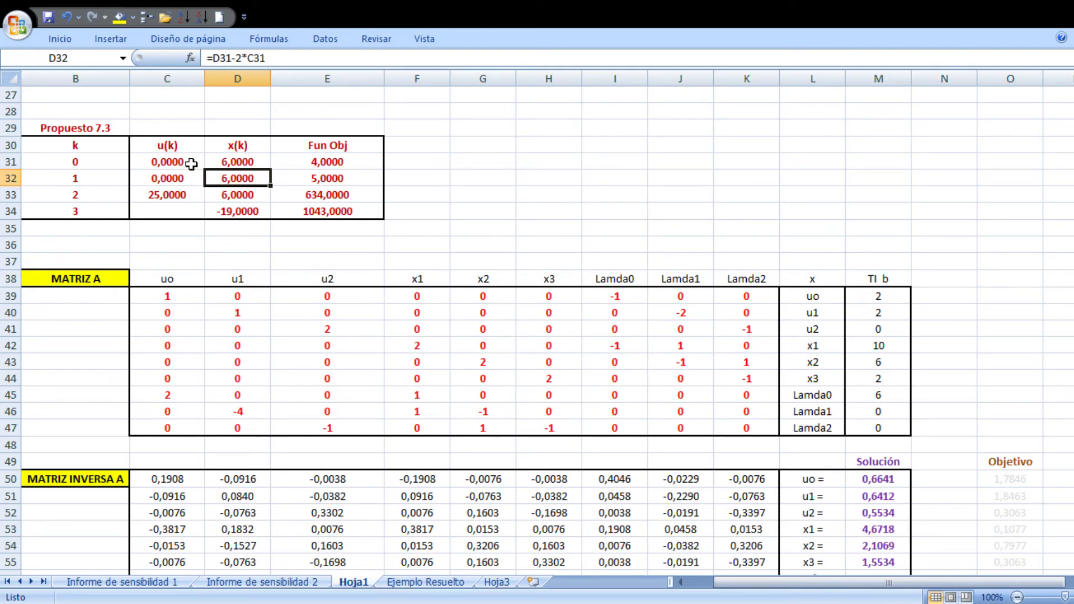
- Set the u(k) value for k = 2 in C33 to 0
{"action": "left_click", "coordinate": [186, 195]}
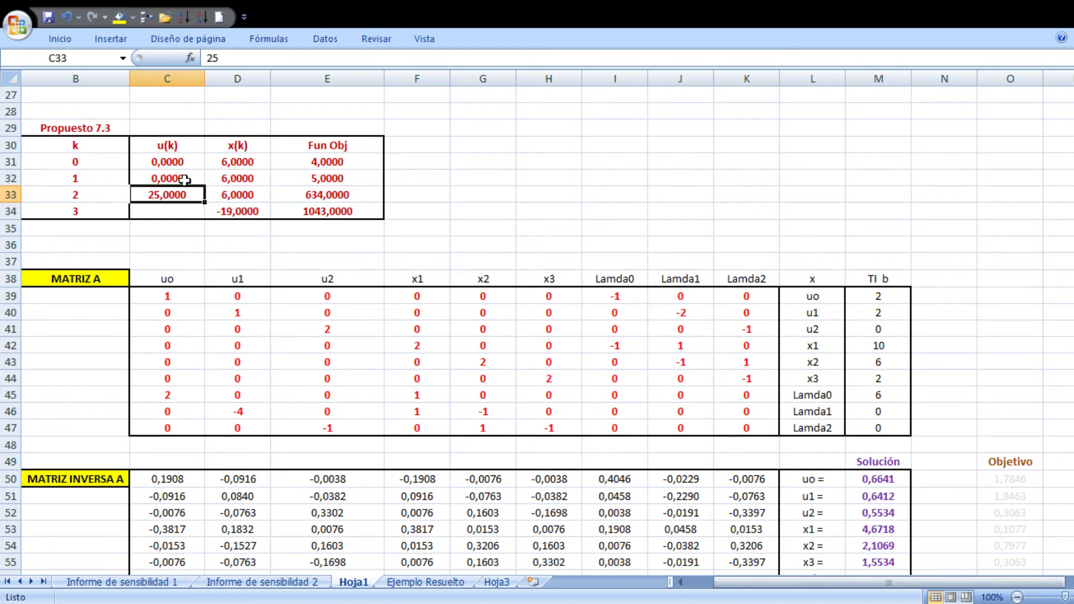
{"action": "type", "text": "0"}
{"action": "key", "text": "Return"}
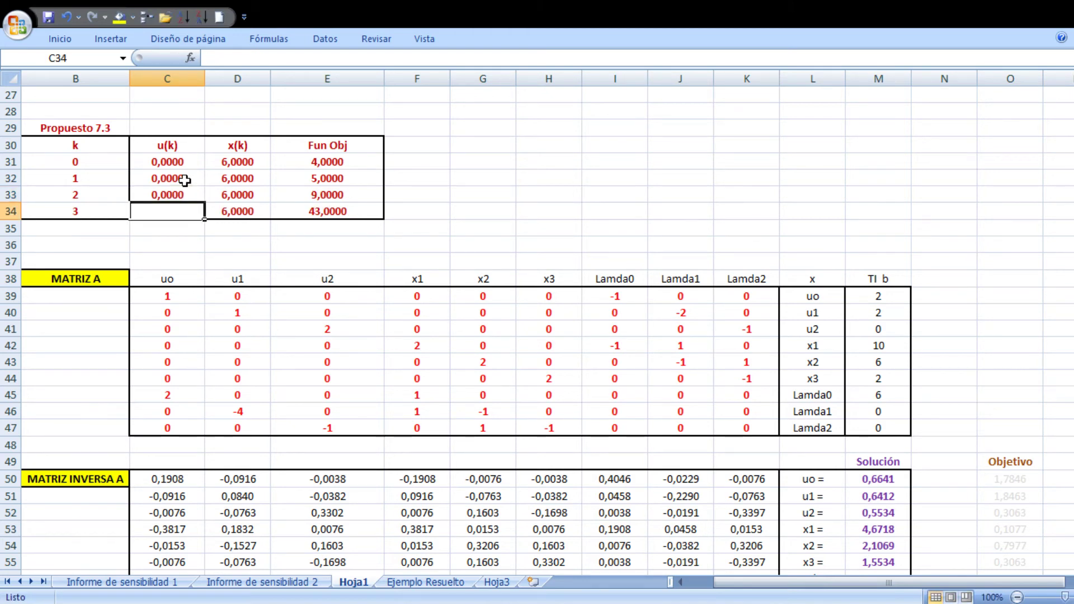
- Examine how the x(k) formulas in D32:D34 depend on the preceding x(k) and u(k) values
{"action": "left_click", "coordinate": [248, 196]}
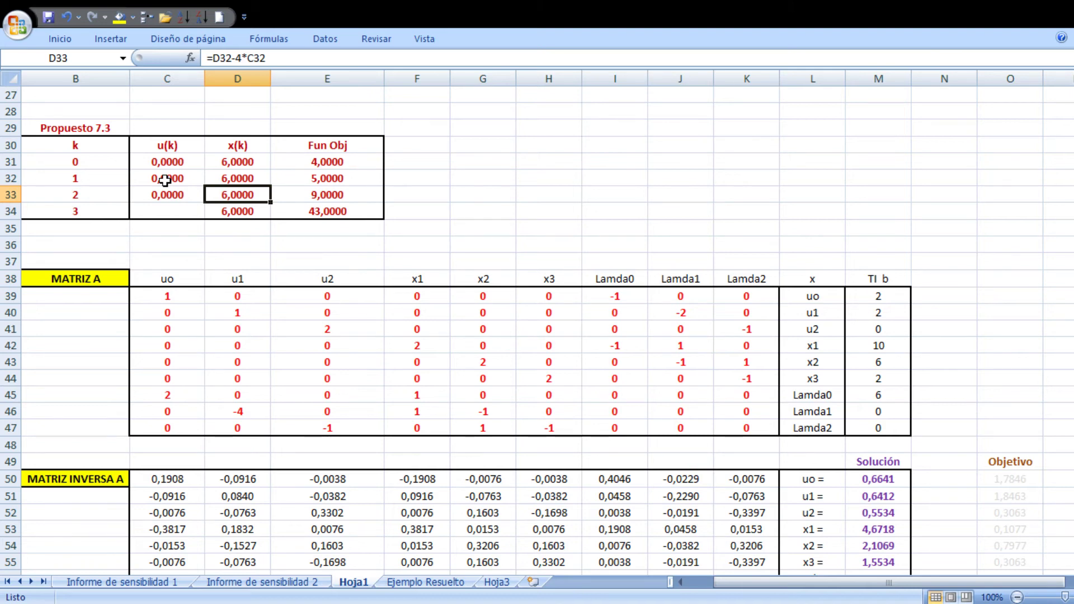
{"action": "left_click", "coordinate": [255, 214]}
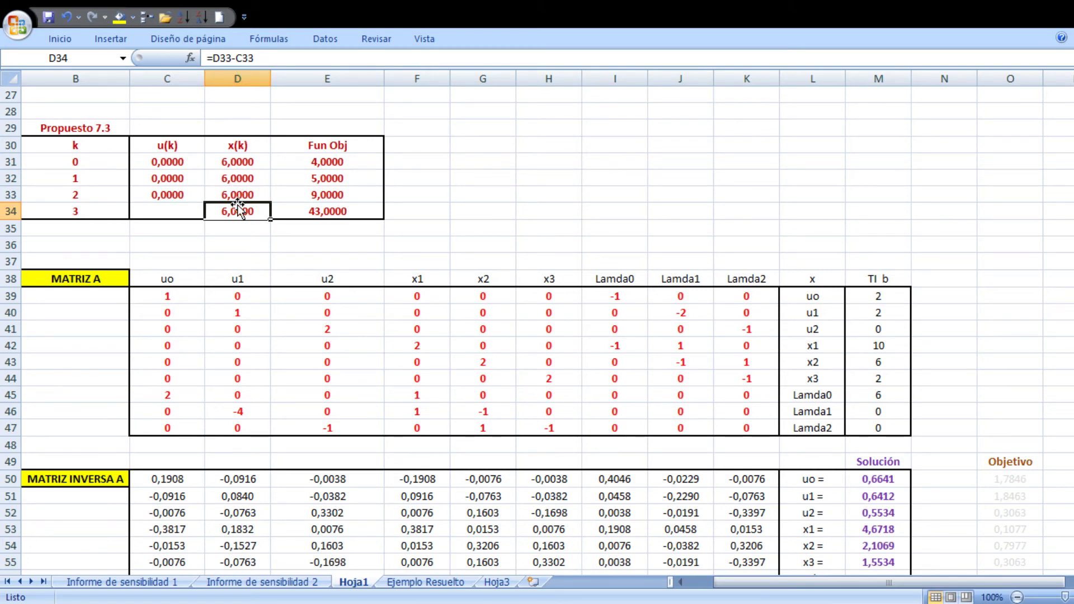
{"action": "left_click", "coordinate": [171, 195]}
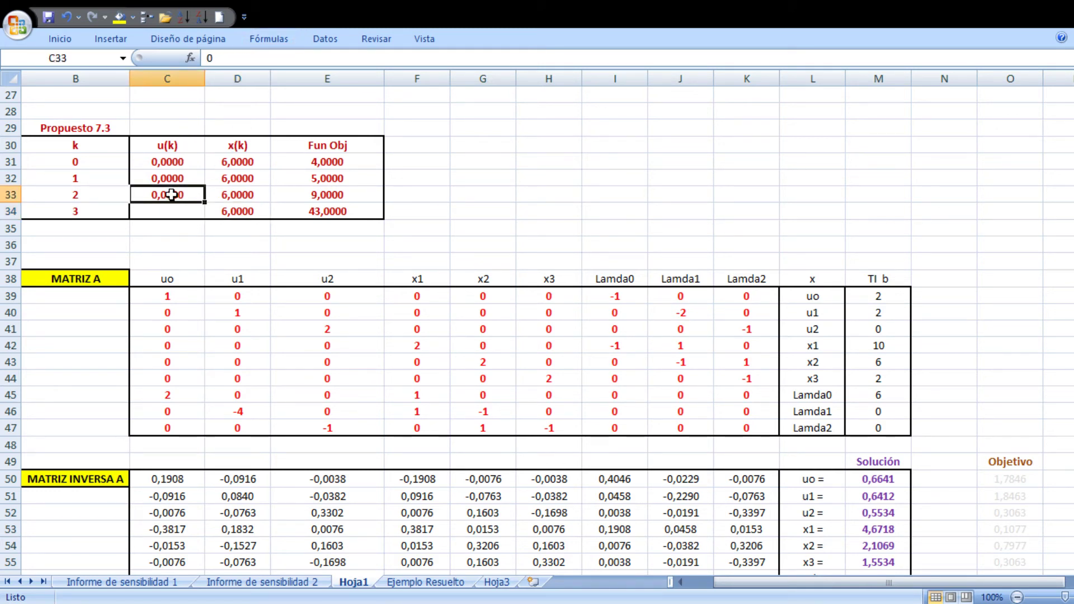
{"action": "left_click", "coordinate": [244, 210]}
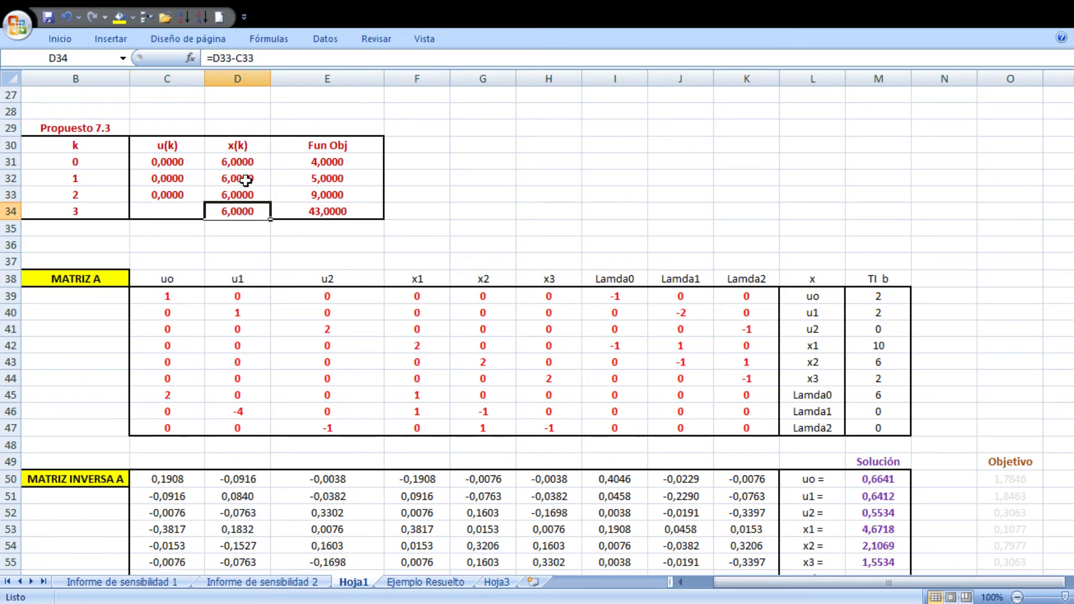
{"action": "left_click", "coordinate": [242, 163]}
{"action": "left_click", "coordinate": [242, 182]}
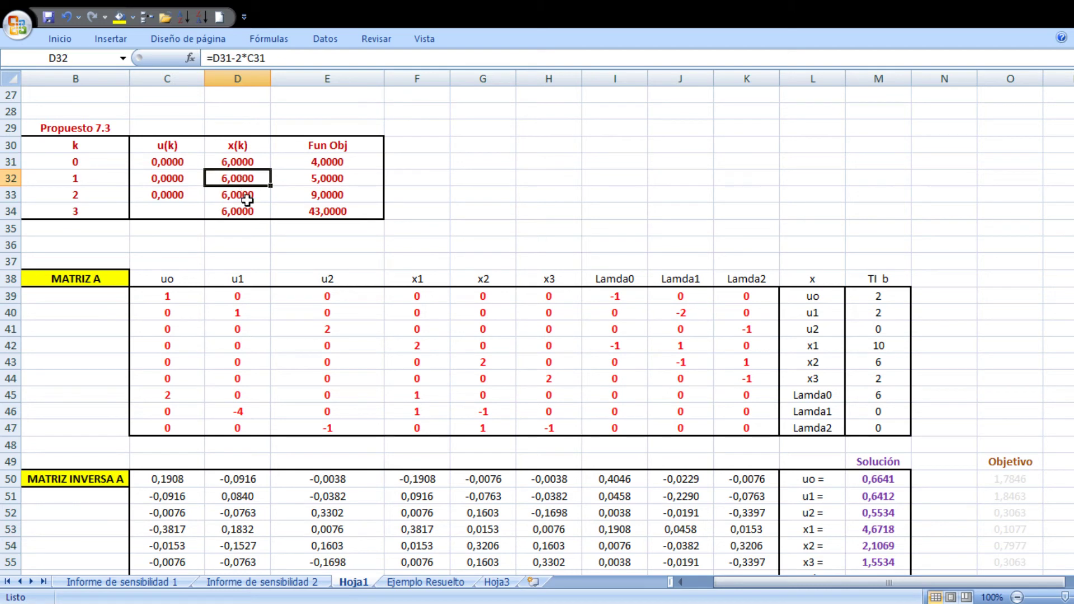
{"action": "left_click", "coordinate": [246, 196]}
{"action": "left_click", "coordinate": [249, 214]}
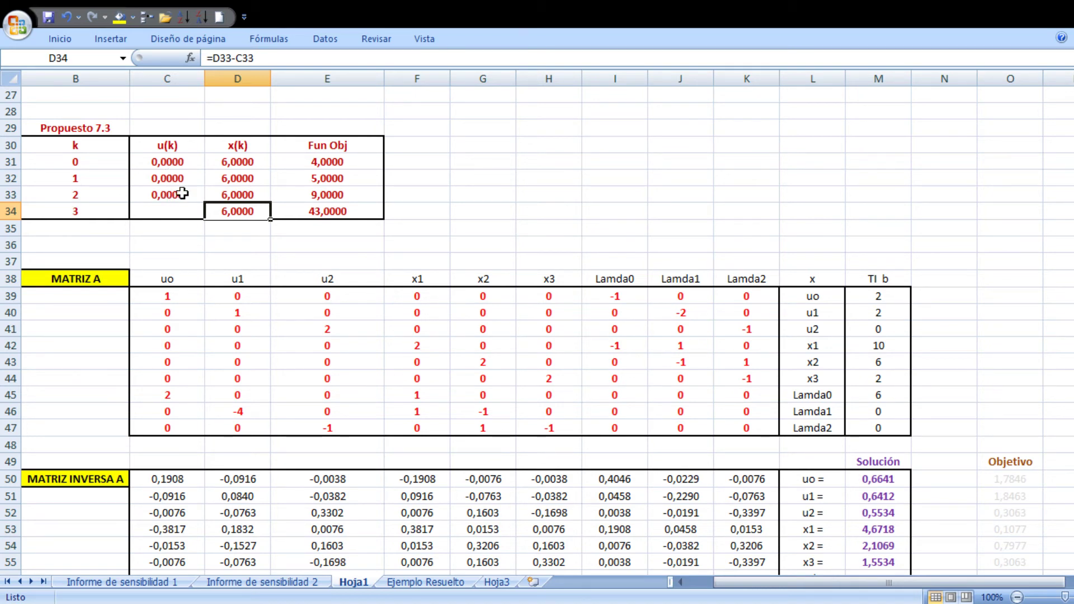
- Examine the Fun Obj formulas in E31:E34, including the final one that adds up the stage values
{"action": "left_click", "coordinate": [327, 166]}
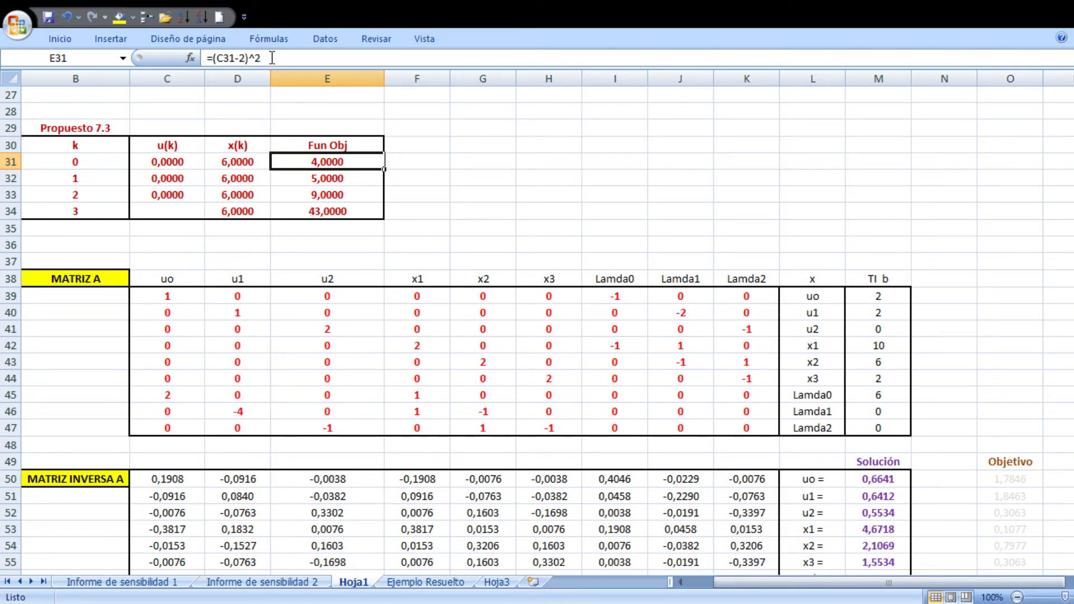
{"action": "left_click", "coordinate": [329, 180]}
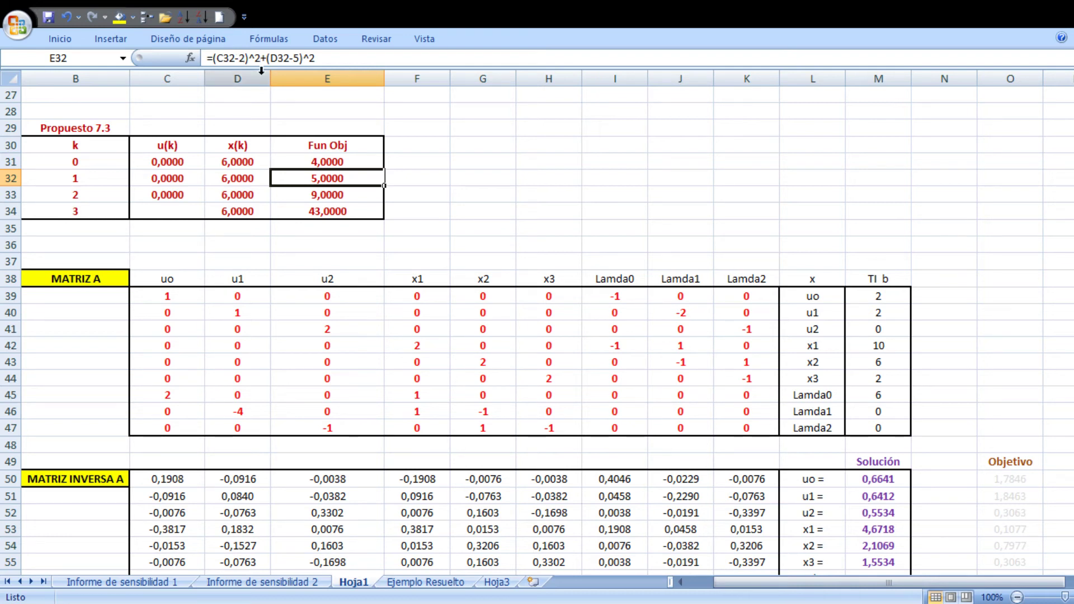
{"action": "left_click", "coordinate": [312, 162]}
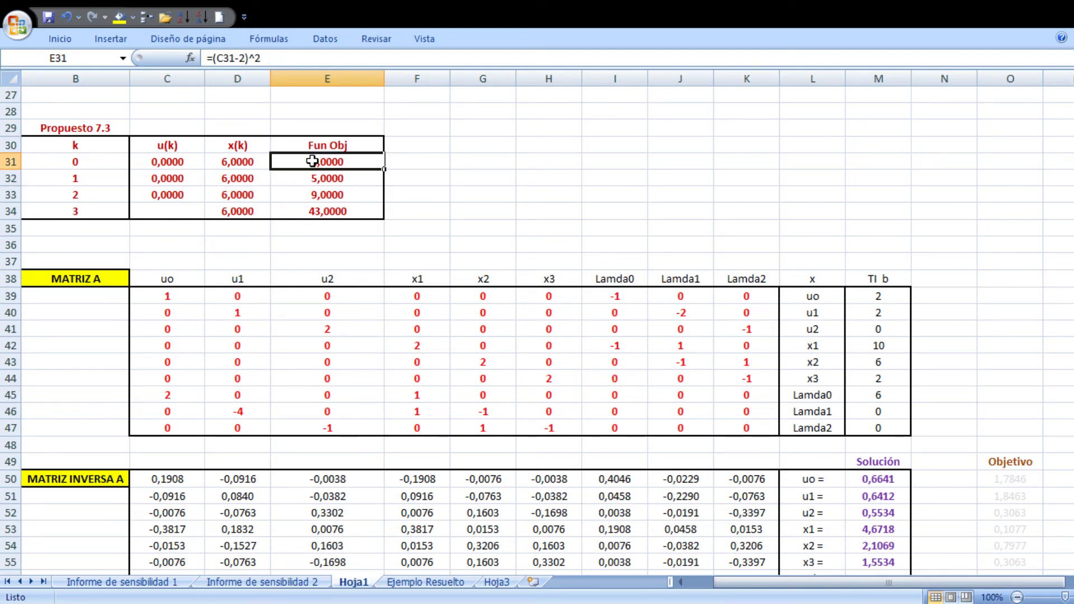
{"action": "left_click", "coordinate": [327, 177]}
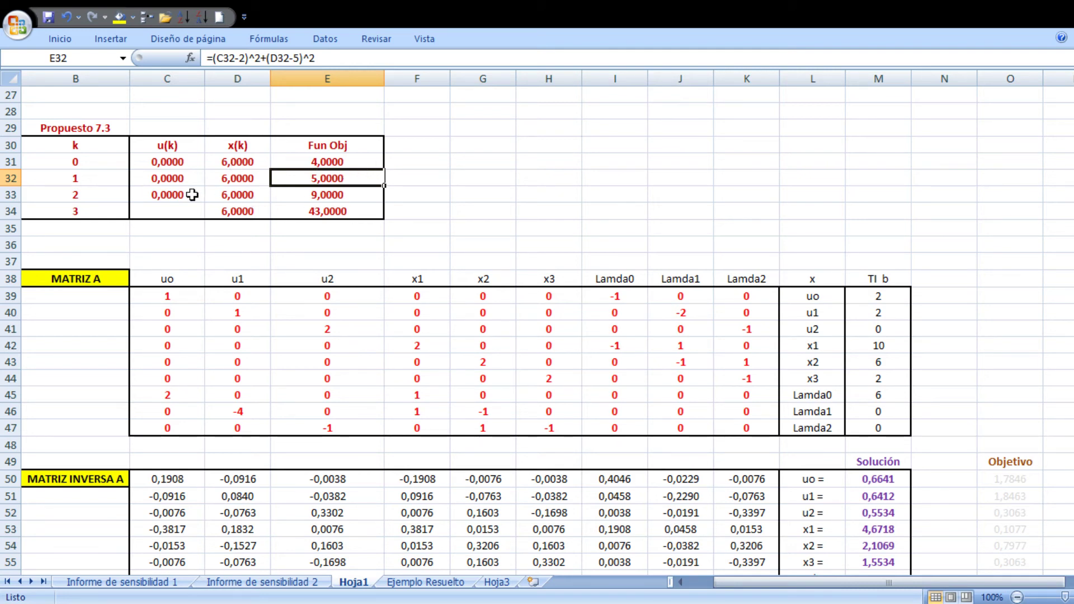
{"action": "left_click", "coordinate": [340, 195]}
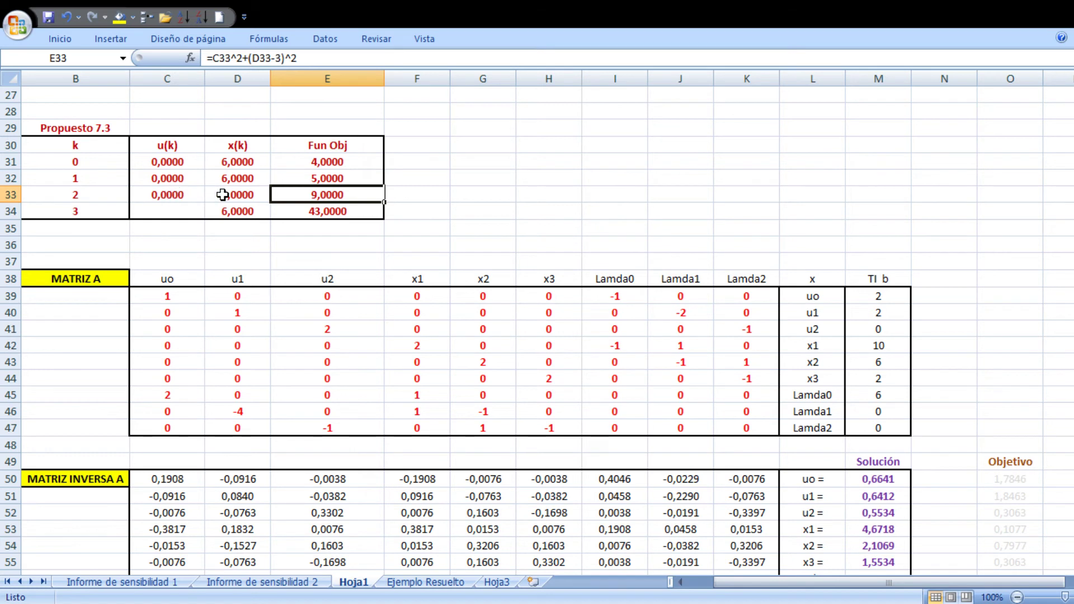
{"action": "left_click", "coordinate": [342, 210]}
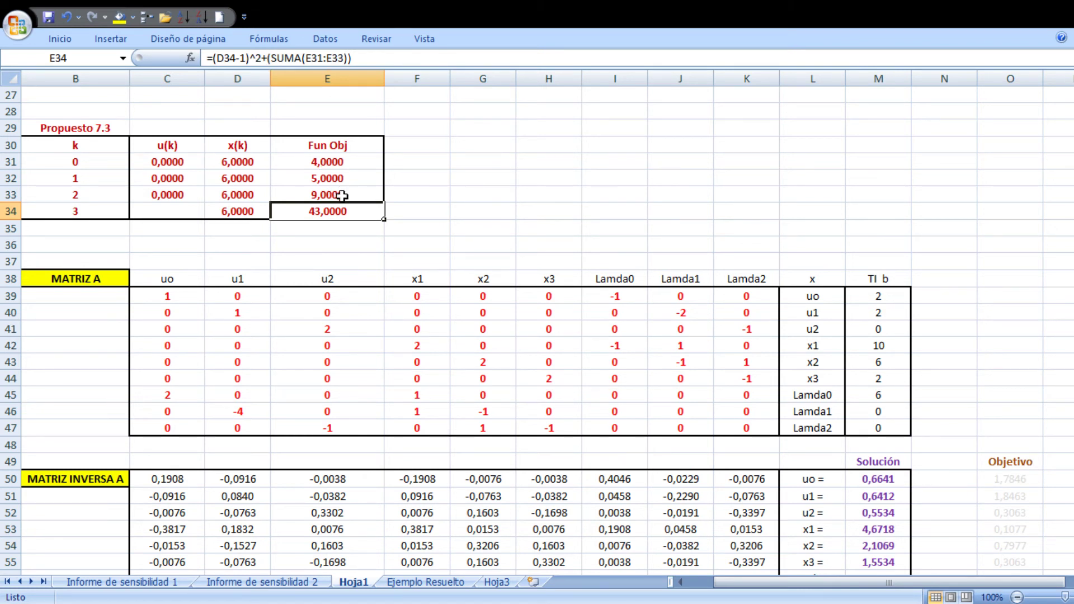
{"action": "left_click", "coordinate": [459, 212]}
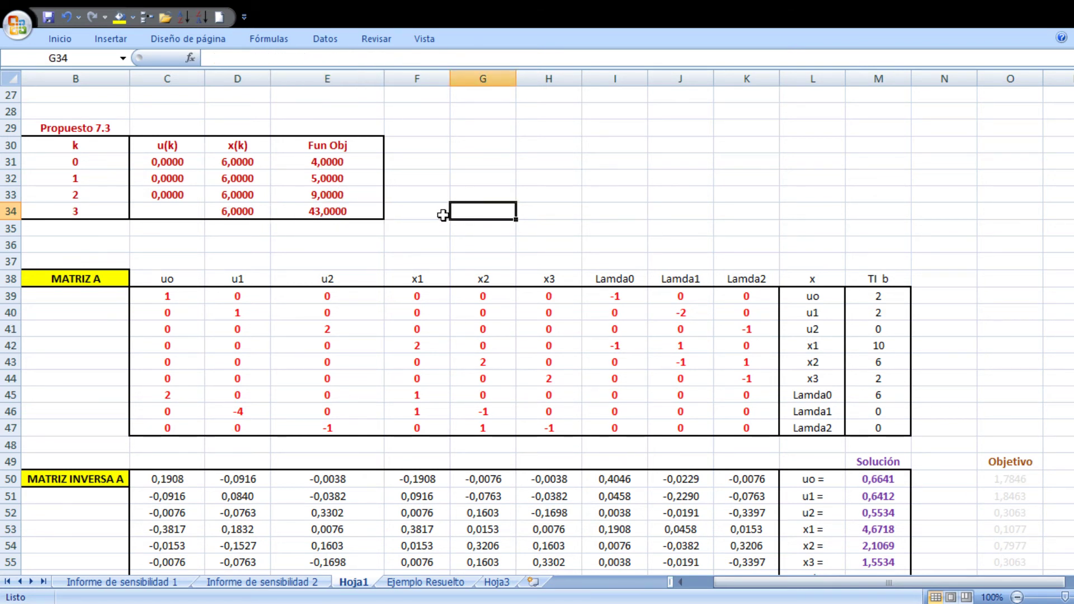
{"action": "left_click", "coordinate": [307, 208]}
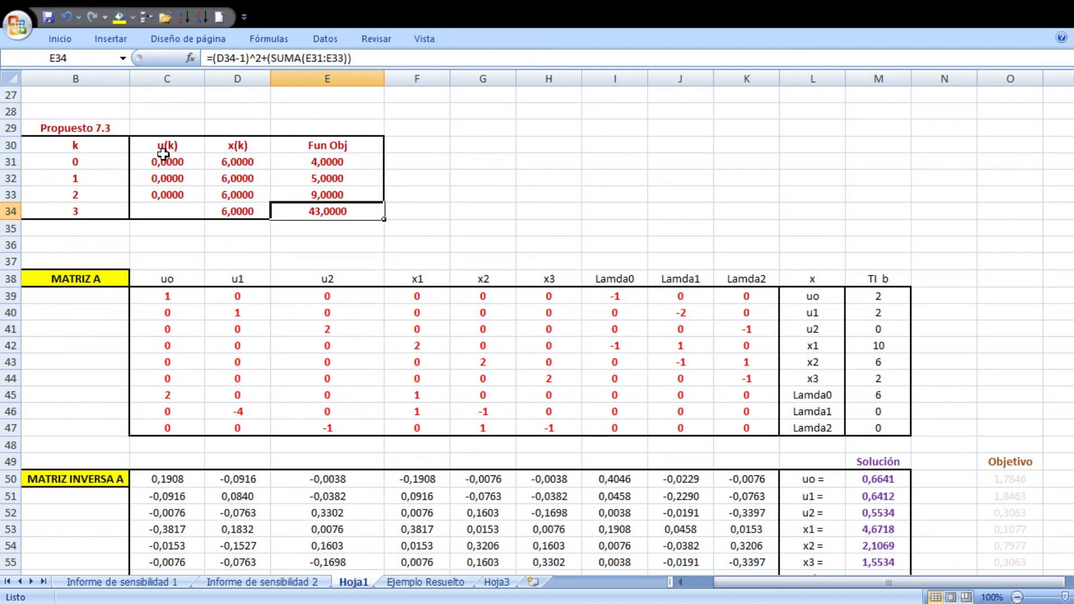
- Set the u(k) value for k = 0 in C31 to 2
{"action": "left_click_drag", "start_coordinate": [168, 163], "coordinate": [169, 199]}
{"action": "left_click_drag", "start_coordinate": [175, 192], "coordinate": [175, 192]}
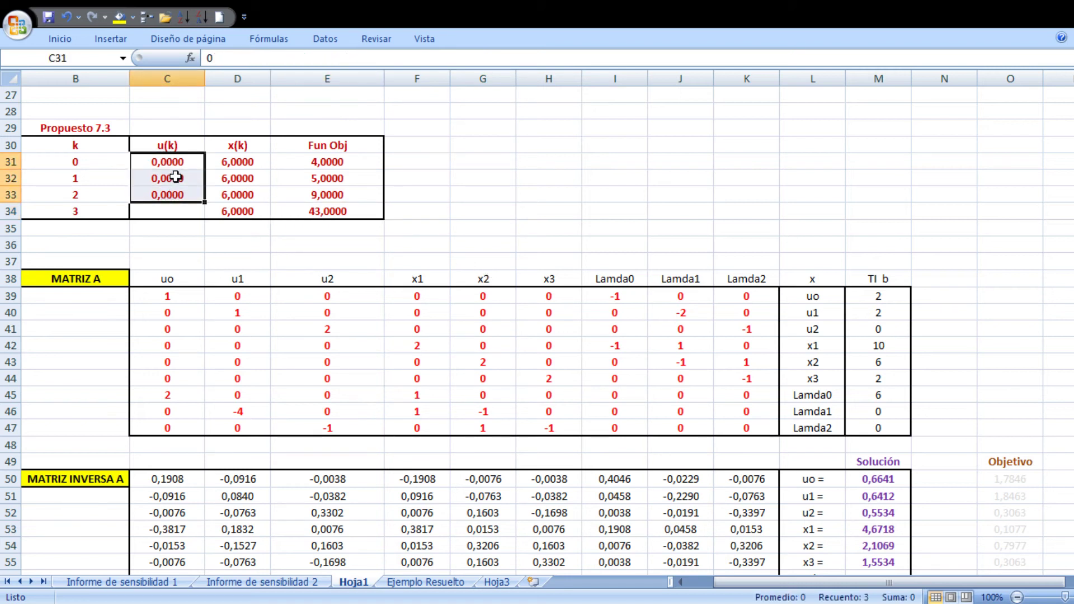
{"action": "left_click", "coordinate": [181, 161]}
{"action": "type", "text": "2"}
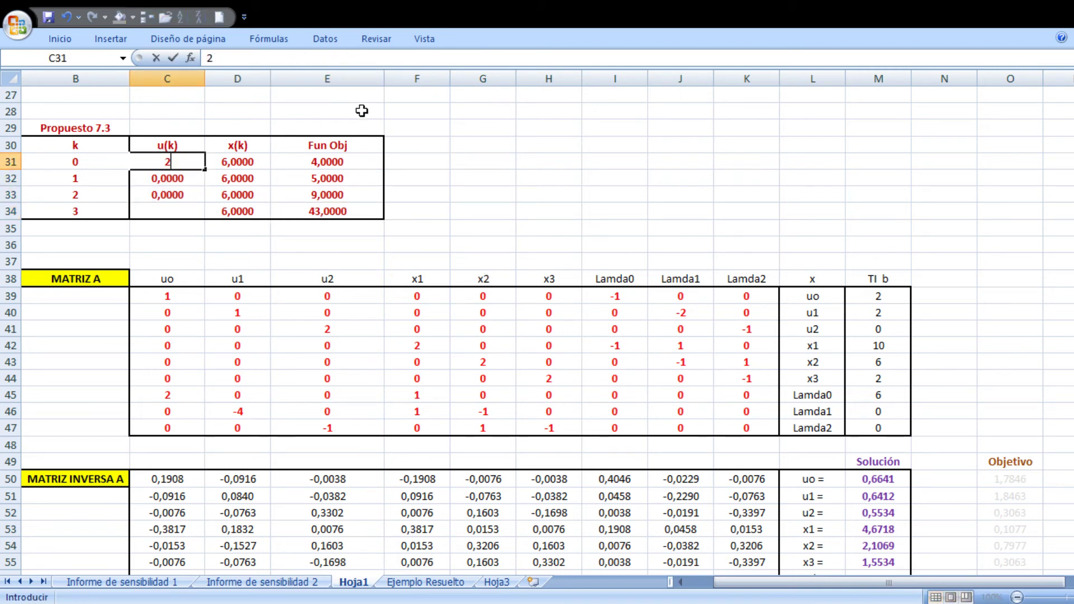
{"action": "key", "text": "Return"}
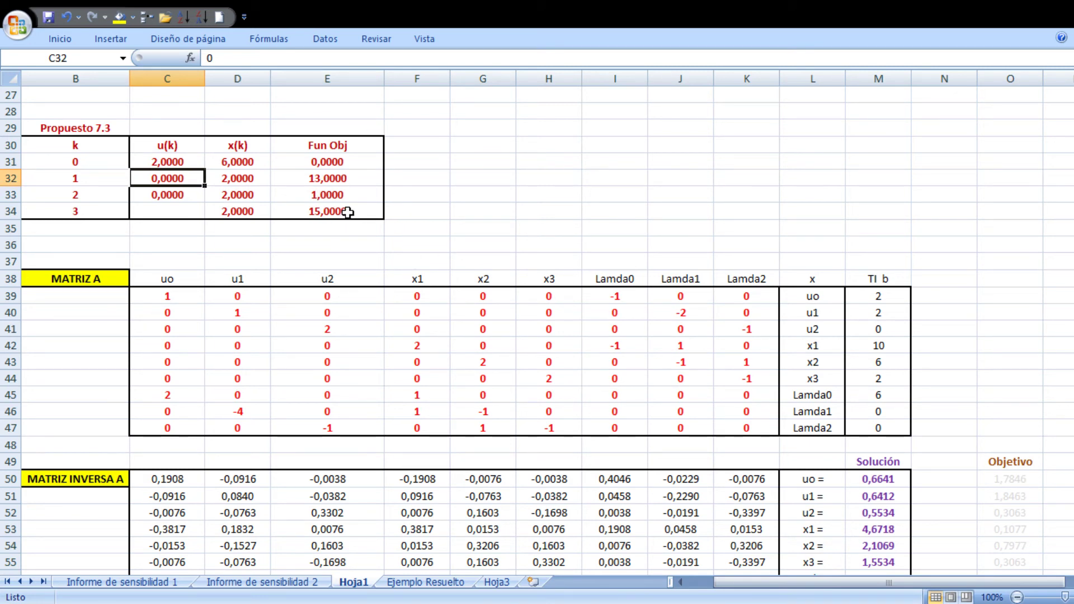
- Set the u(k) values for k = 1 in C32 to 8 and for k = 2 in C33 to 100
{"action": "scroll", "coordinate": [347, 212], "scroll_direction": "down", "scroll_amount": 4}
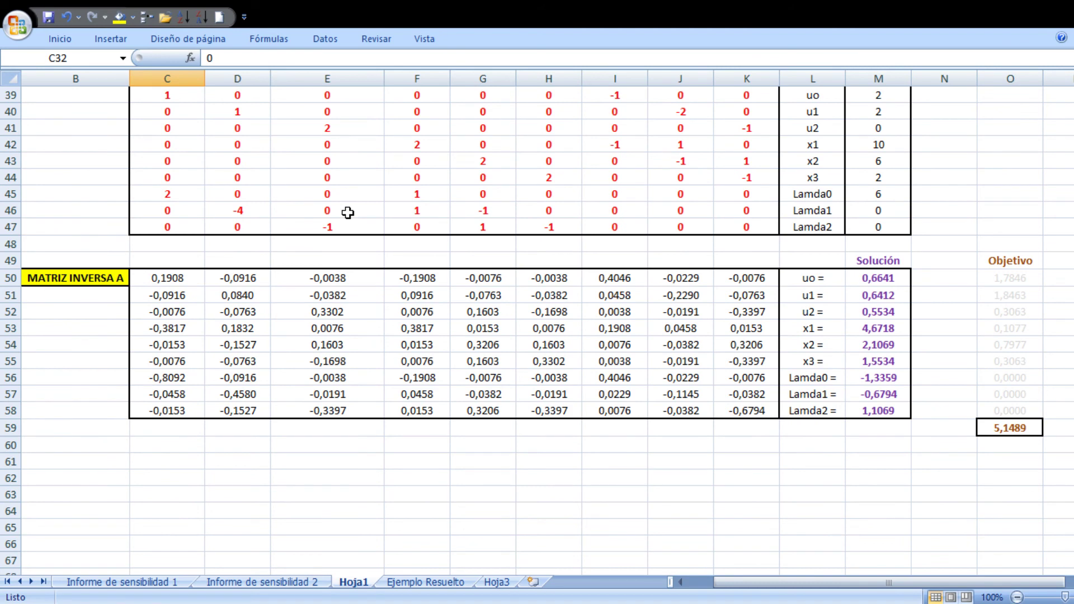
{"action": "scroll", "coordinate": [347, 212], "scroll_direction": "up", "scroll_amount": 4}
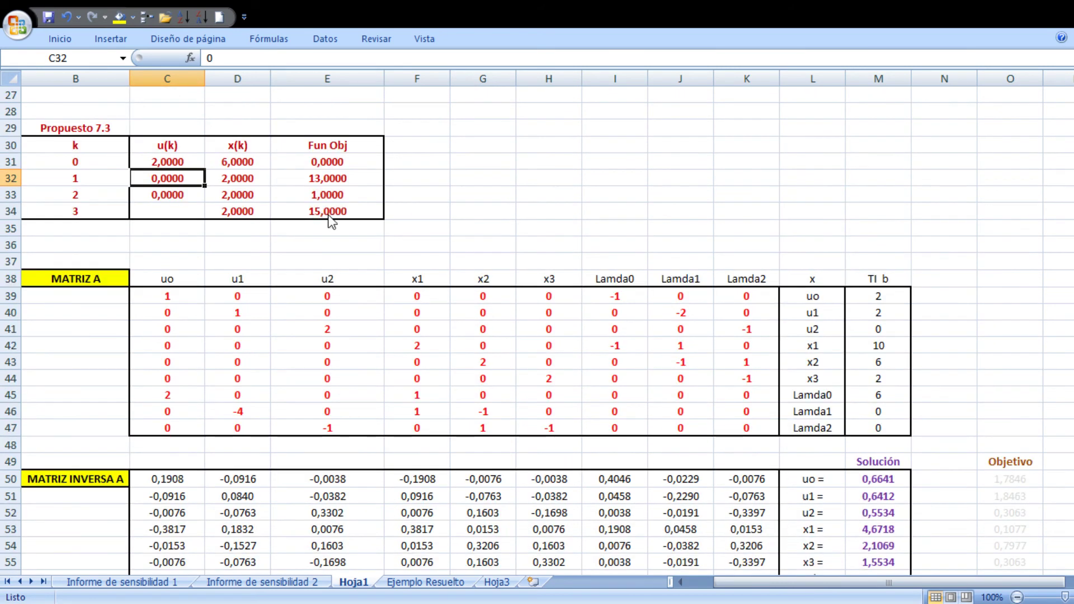
{"action": "scroll", "coordinate": [185, 199], "scroll_direction": "down", "scroll_amount": 2}
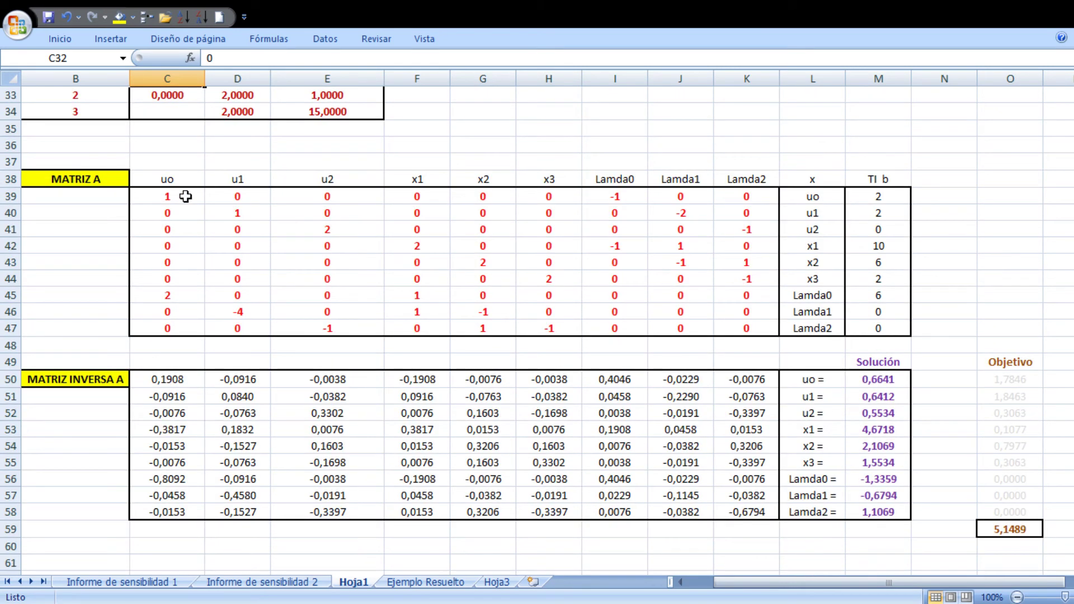
{"action": "scroll", "coordinate": [202, 134], "scroll_direction": "up", "scroll_amount": 2}
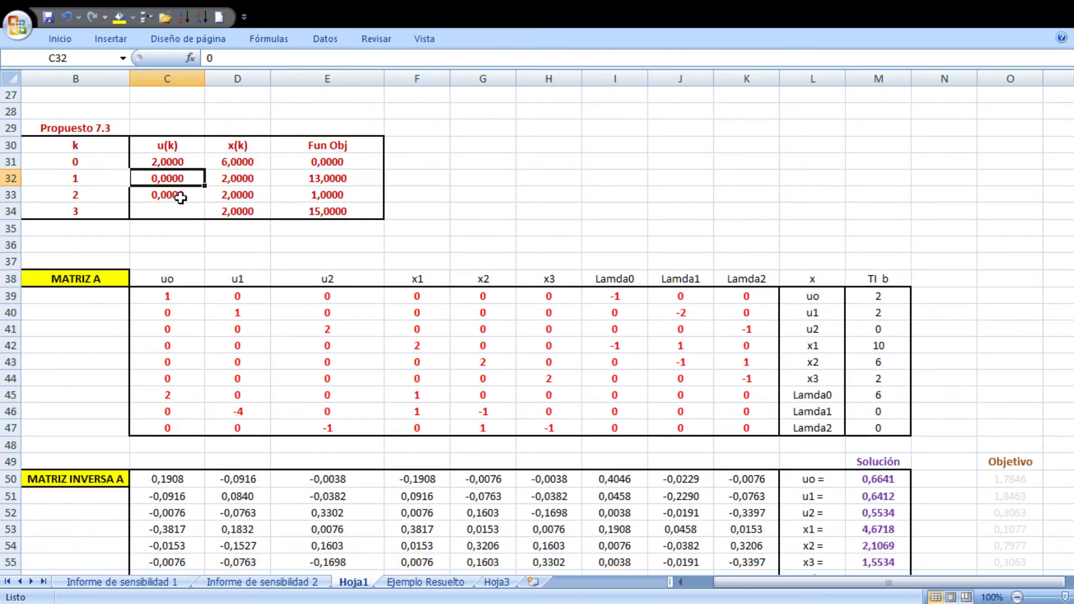
{"action": "type", "text": "8"}
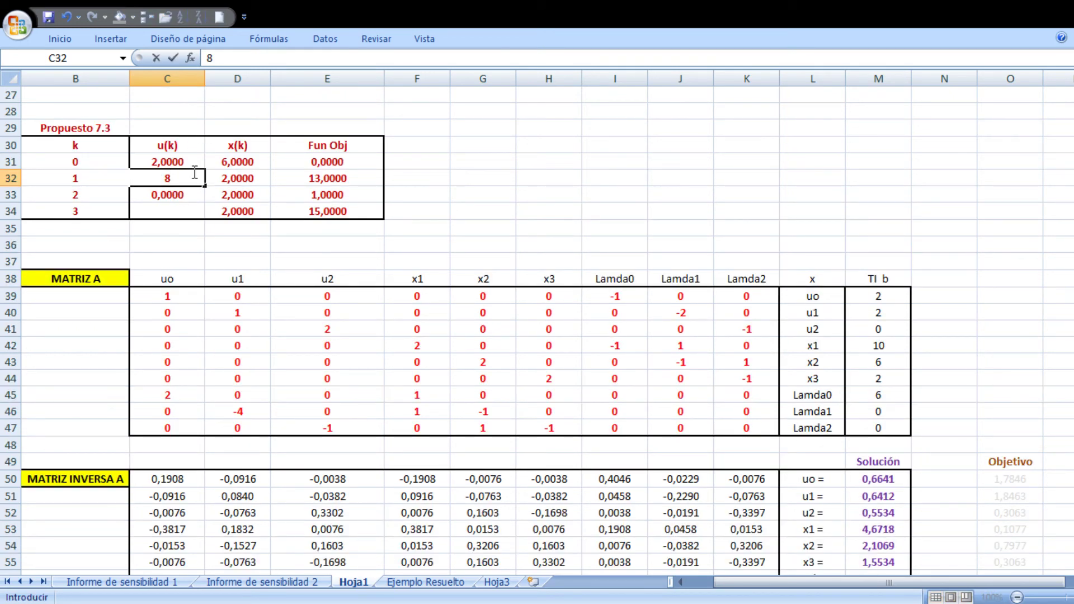
{"action": "key", "text": "Return"}
{"action": "type", "text": "100"}
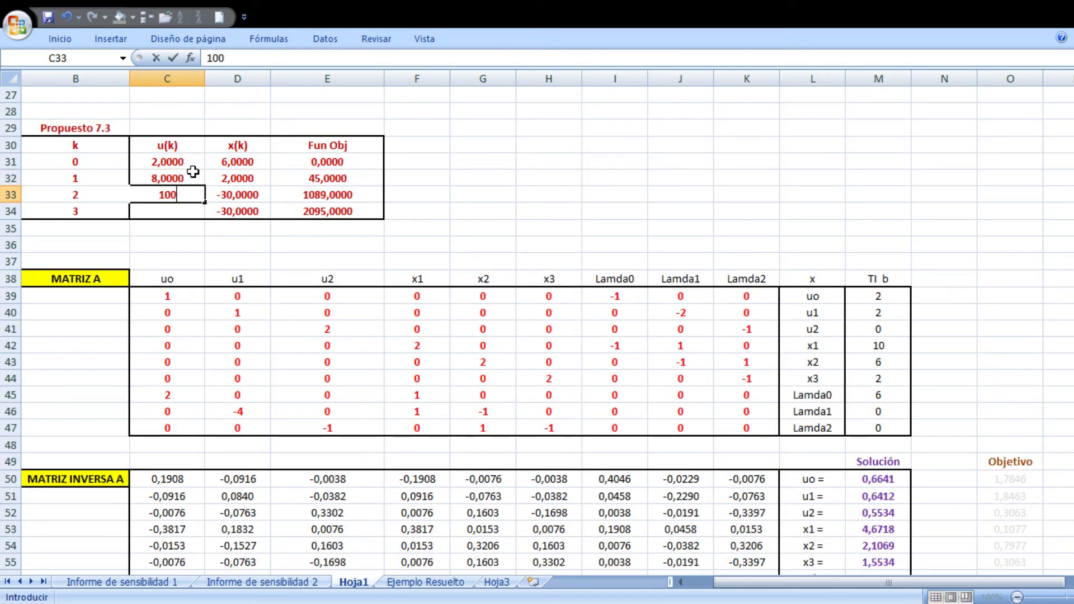
{"action": "key", "text": "Return"}
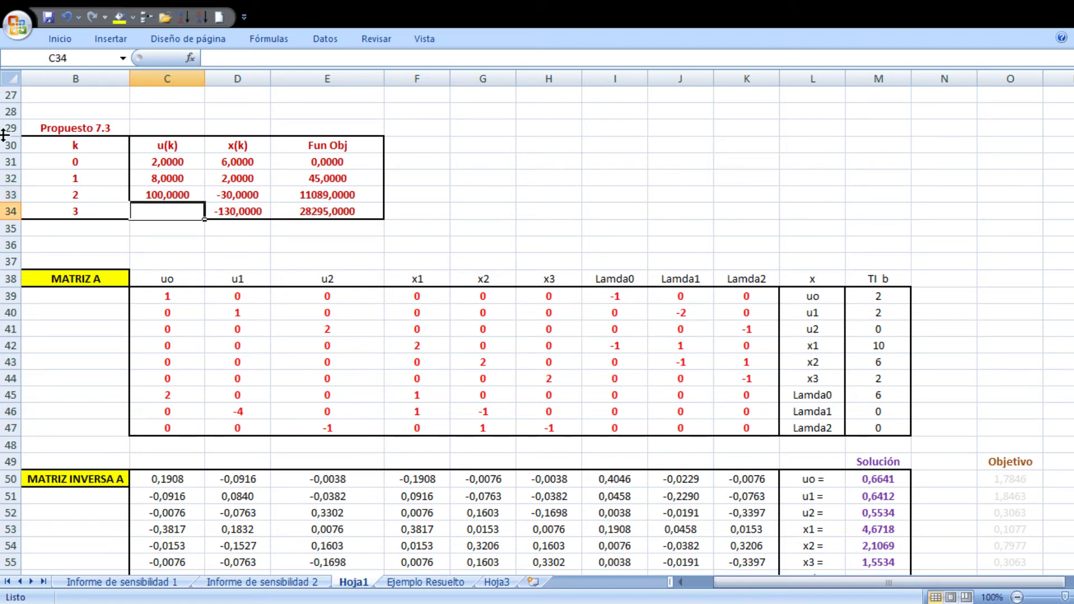
- Check the total objective in E34, and set the u(k) value for k = 2 in C33 to 1
{"action": "left_click", "coordinate": [332, 215]}
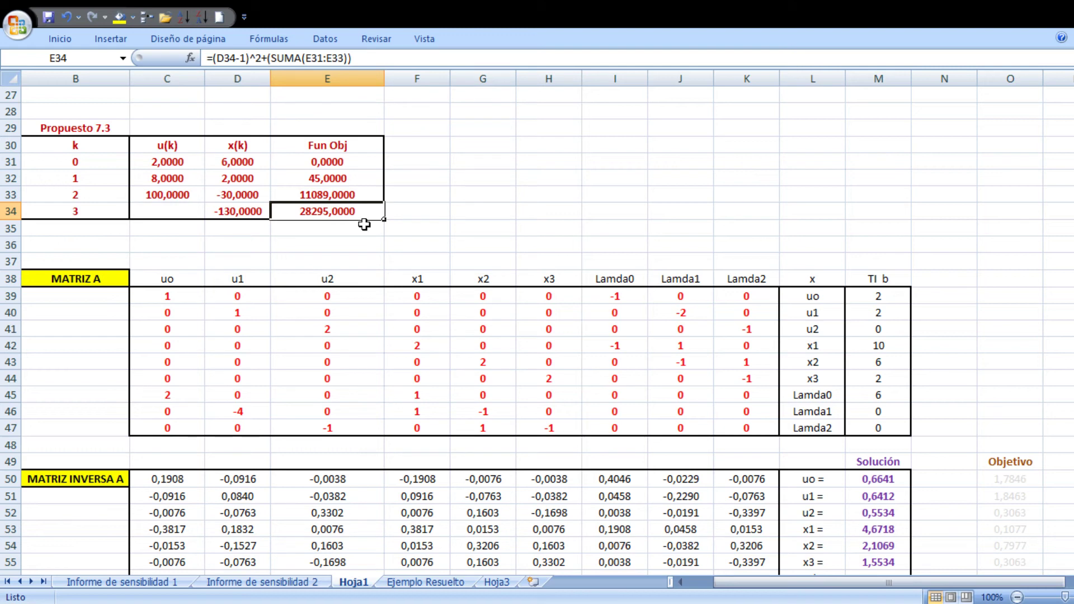
{"action": "left_click", "coordinate": [173, 195]}
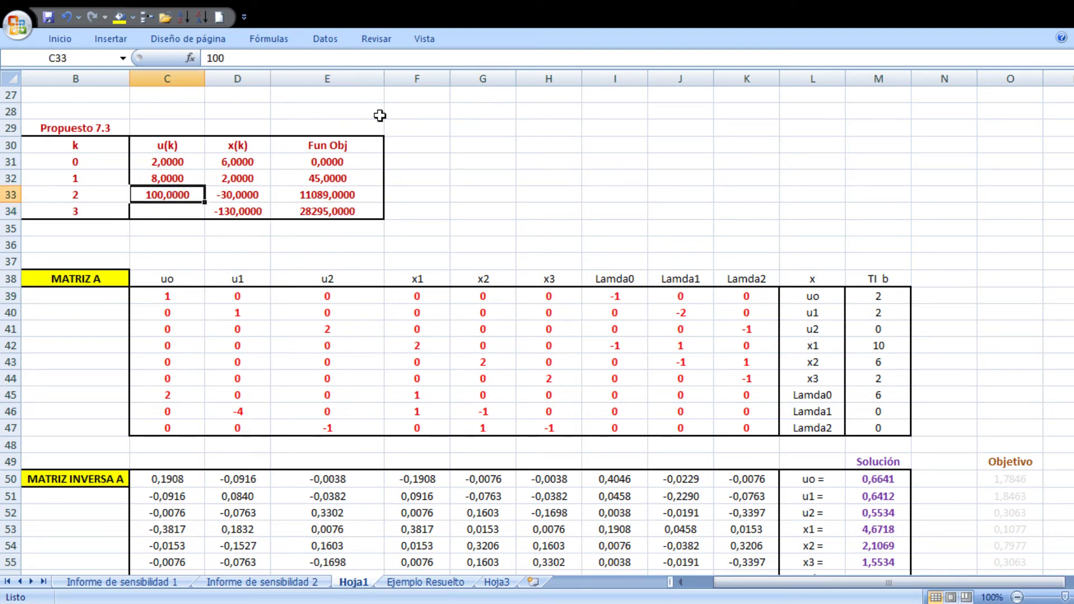
{"action": "type", "text": "1"}
{"action": "key", "text": "Return"}
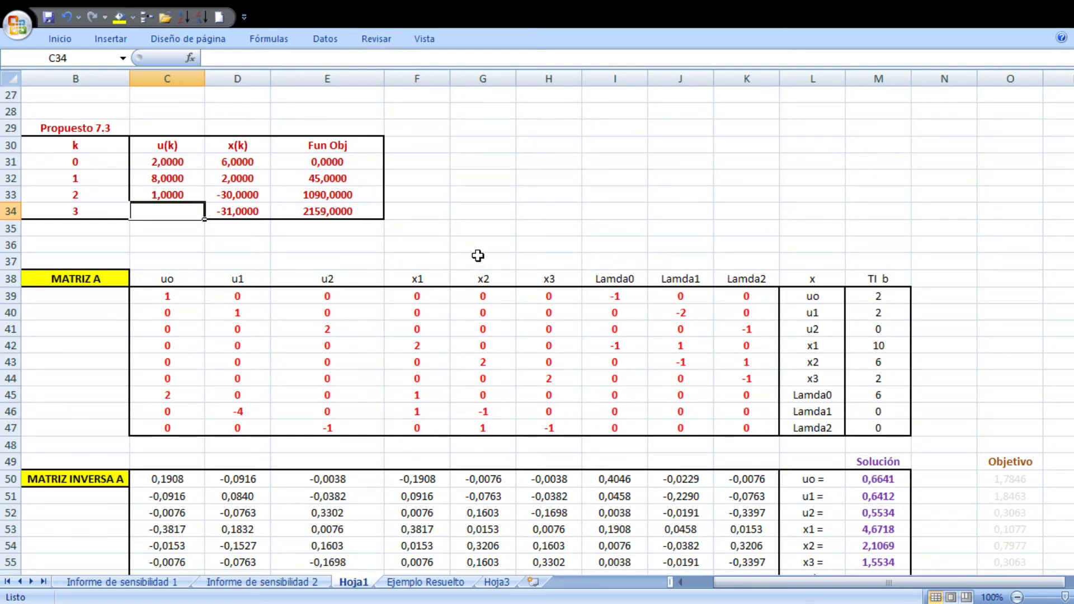
- Start a Solver optimisation with the final Fun Obj value in E34 as its target cell
{"action": "left_click", "coordinate": [357, 216]}
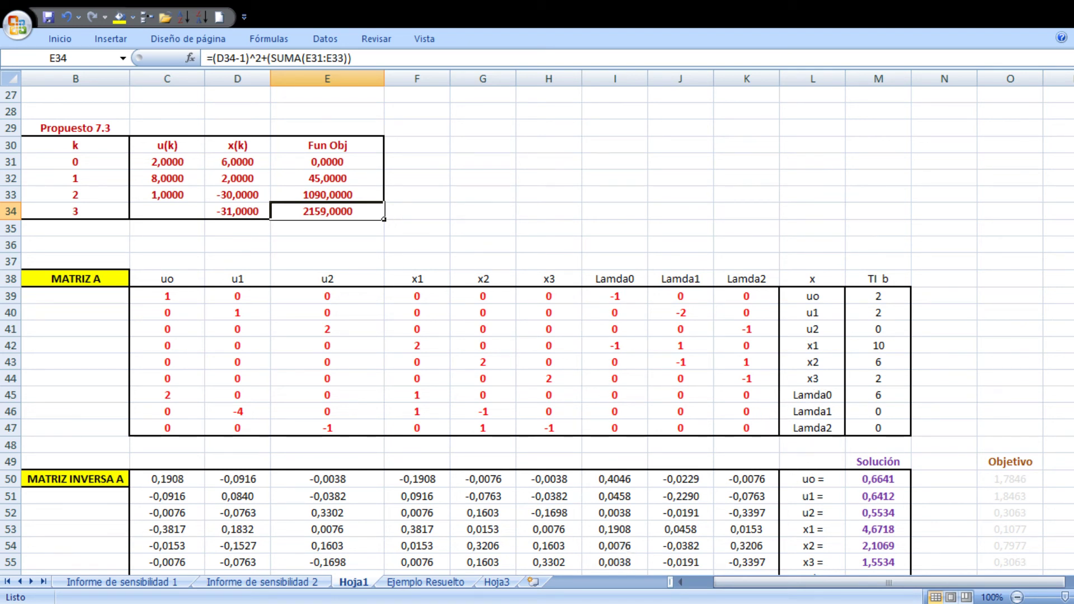
{"action": "scroll", "coordinate": [537, 330], "scroll_direction": "down", "scroll_amount": 1}
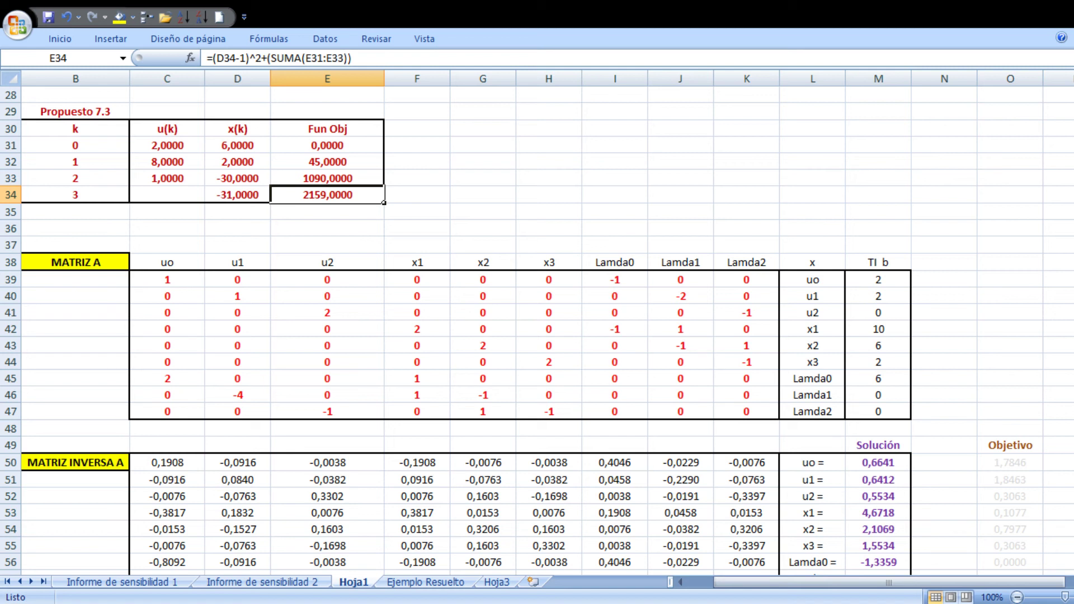
{"action": "scroll", "coordinate": [537, 330], "scroll_direction": "up", "scroll_amount": 1}
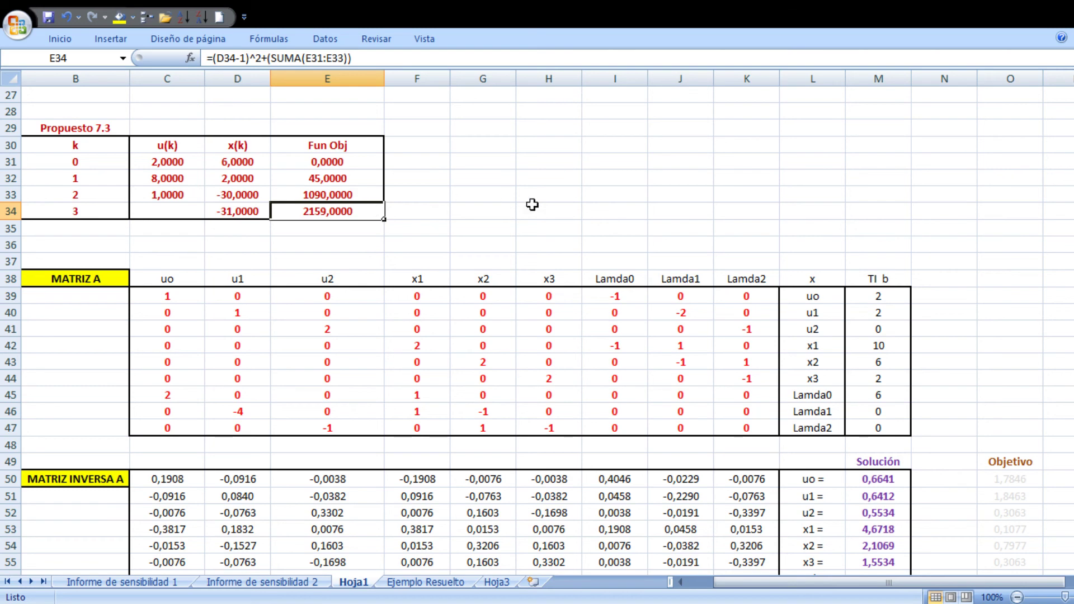
{"action": "scroll", "coordinate": [866, 111], "scroll_direction": "up", "scroll_amount": 5}
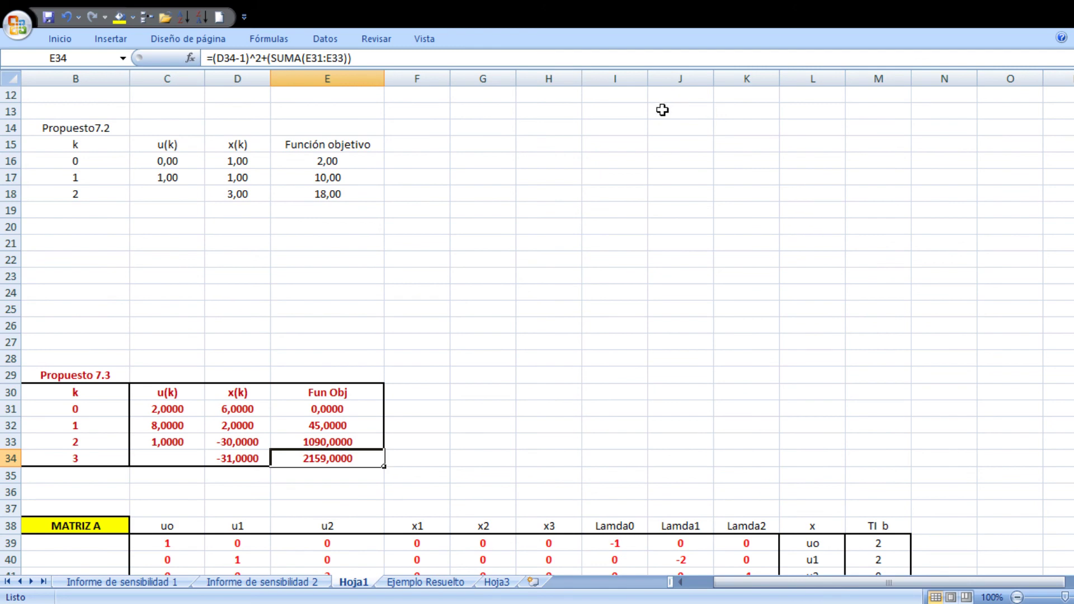
{"action": "scroll", "coordinate": [663, 111], "scroll_direction": "down", "scroll_amount": 3}
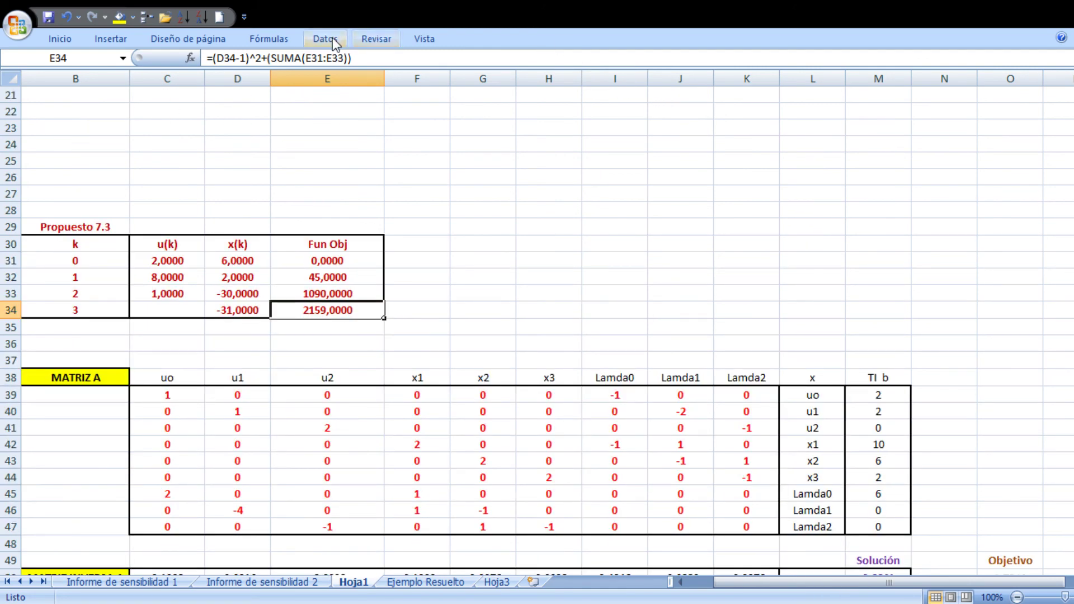
{"action": "left_click", "coordinate": [1059, 65]}
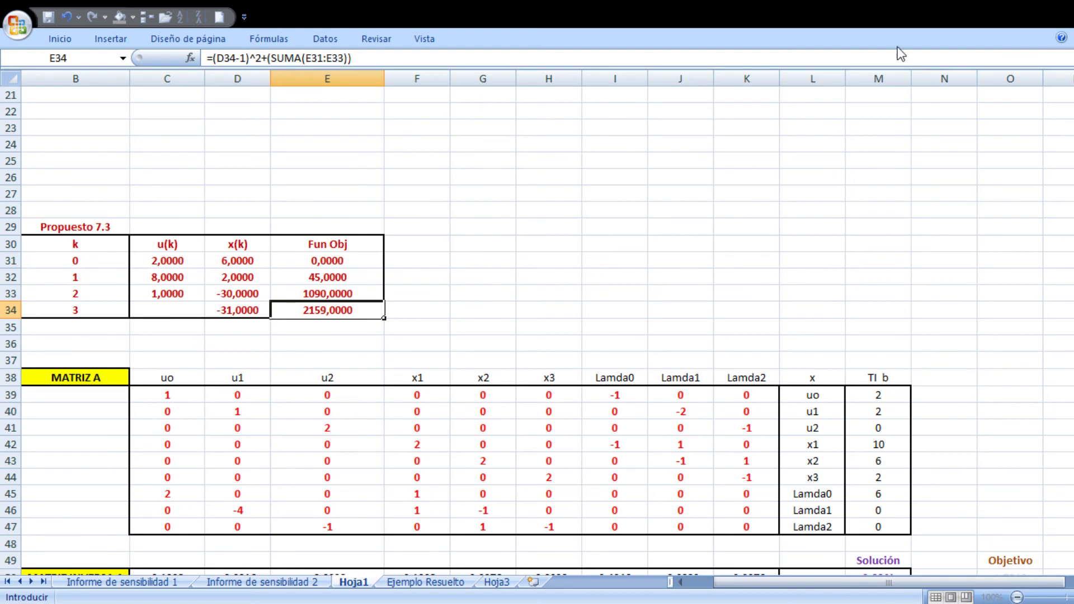
{"action": "left_click", "coordinate": [313, 313]}
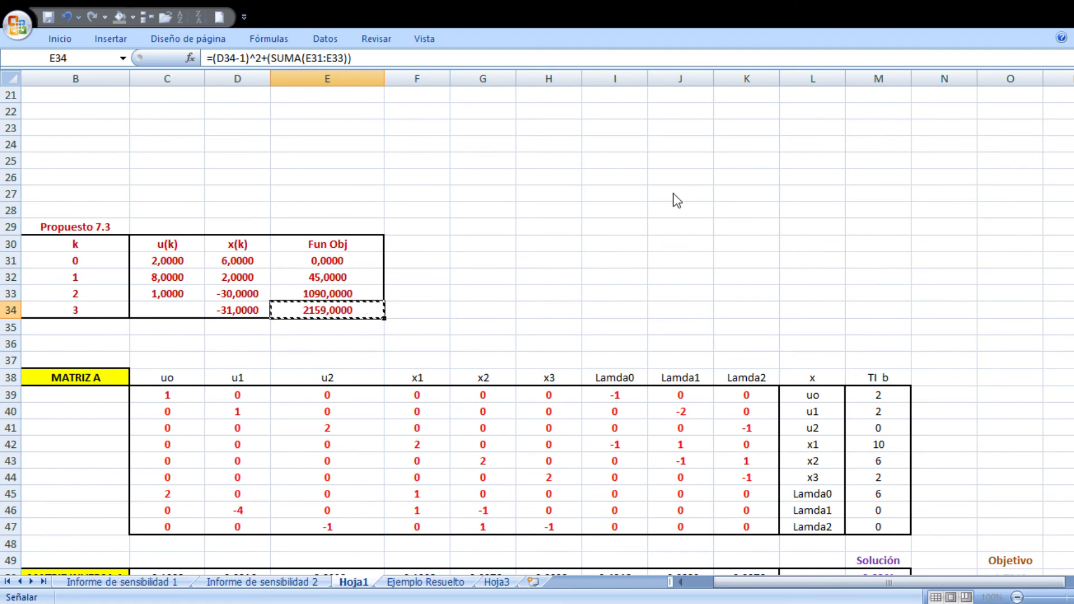
{"action": "key", "text": "Escape"}
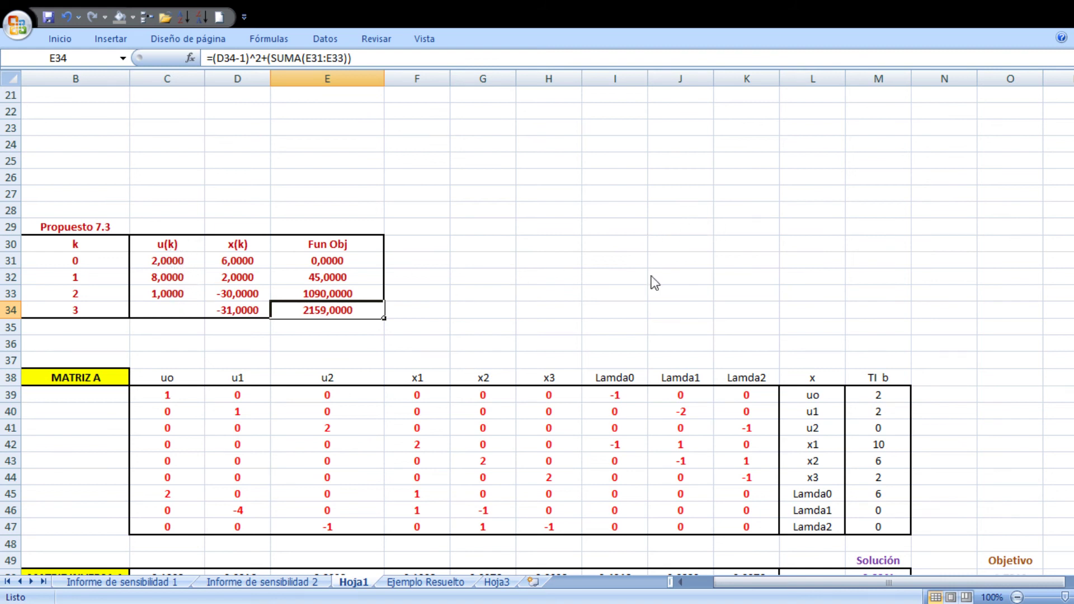
- Assign the u(k) values in C31:C33 as Solver's changing cells and solve for the optimal objective
{"action": "left_click", "coordinate": [741, 242]}
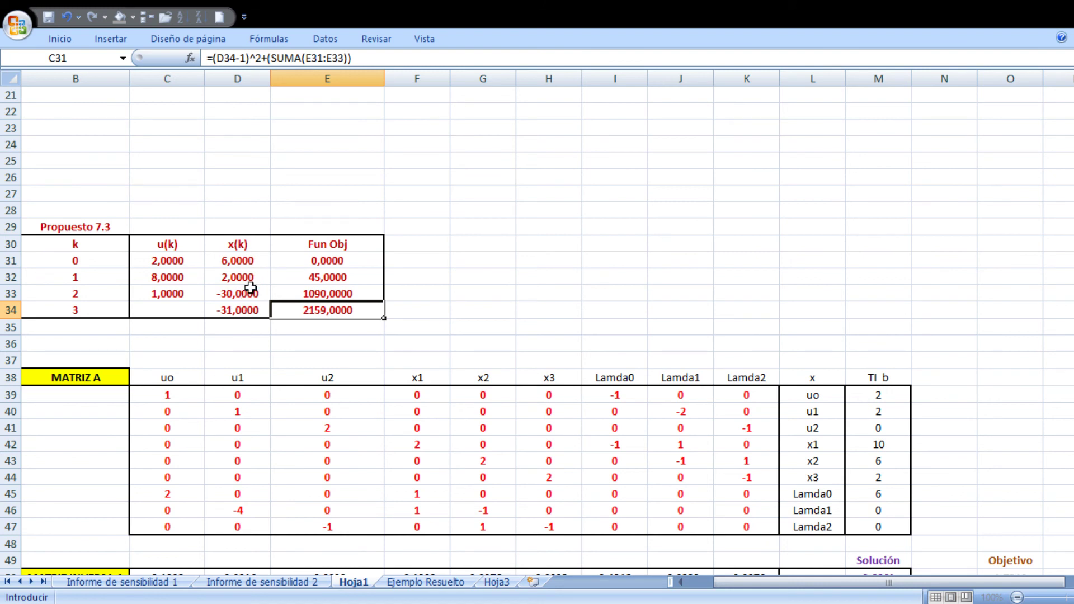
{"action": "left_click", "coordinate": [182, 266]}
{"action": "left_click_drag", "start_coordinate": [190, 261], "coordinate": [185, 294]}
{"action": "key", "text": "Escape"}
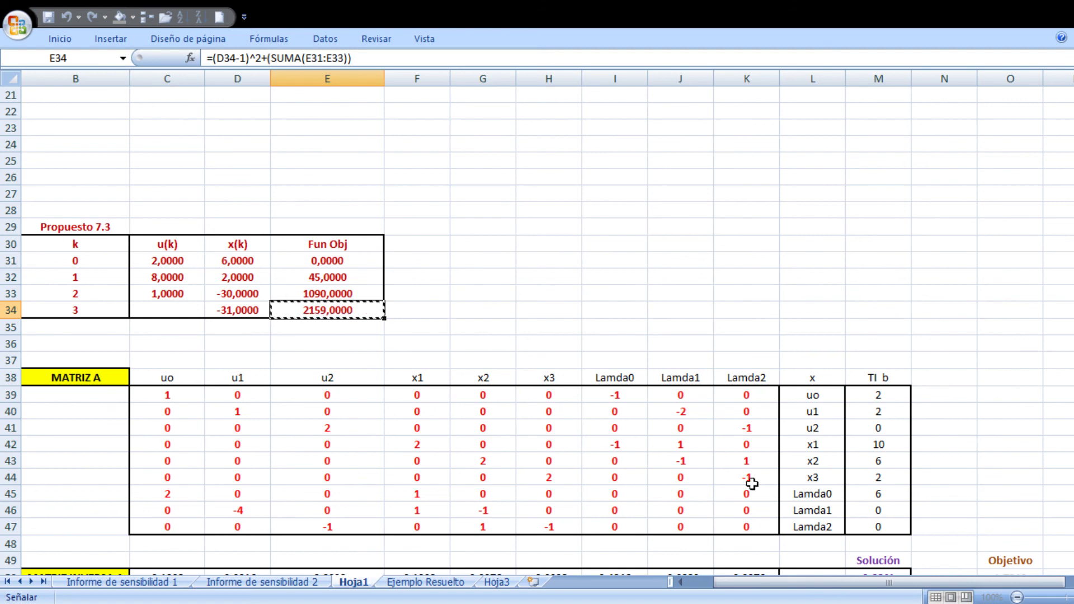
{"action": "scroll", "coordinate": [750, 480], "scroll_direction": "down", "scroll_amount": 4}
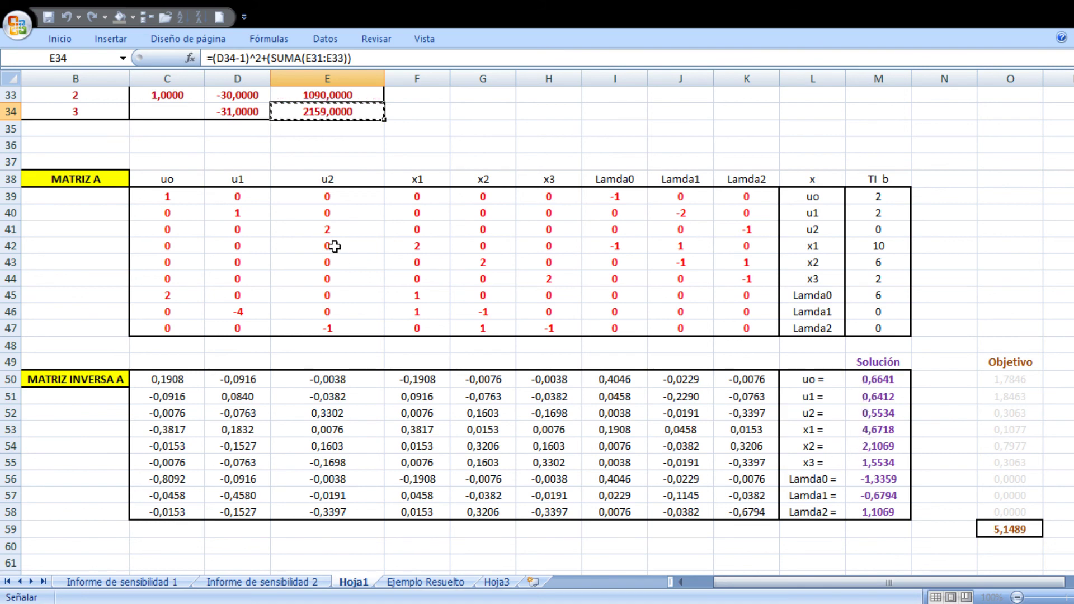
{"action": "scroll", "coordinate": [205, 115], "scroll_direction": "up", "scroll_amount": 2}
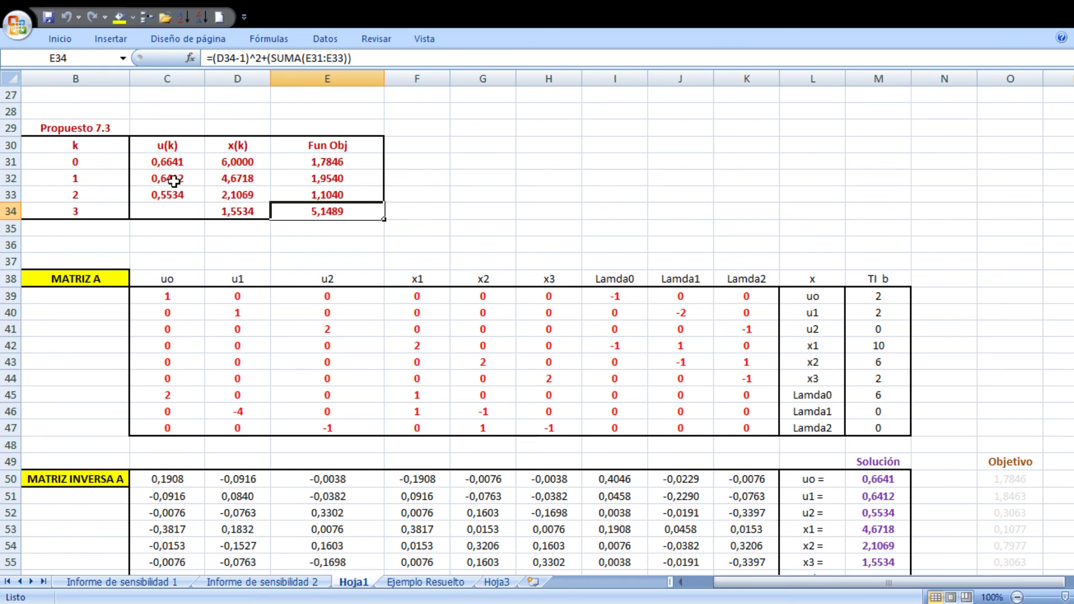
- Compare the solved u(k), x(k) and E34 objective values with the Solución and Objetivo columns of the inverse-matrix solution
{"action": "left_click", "coordinate": [178, 161]}
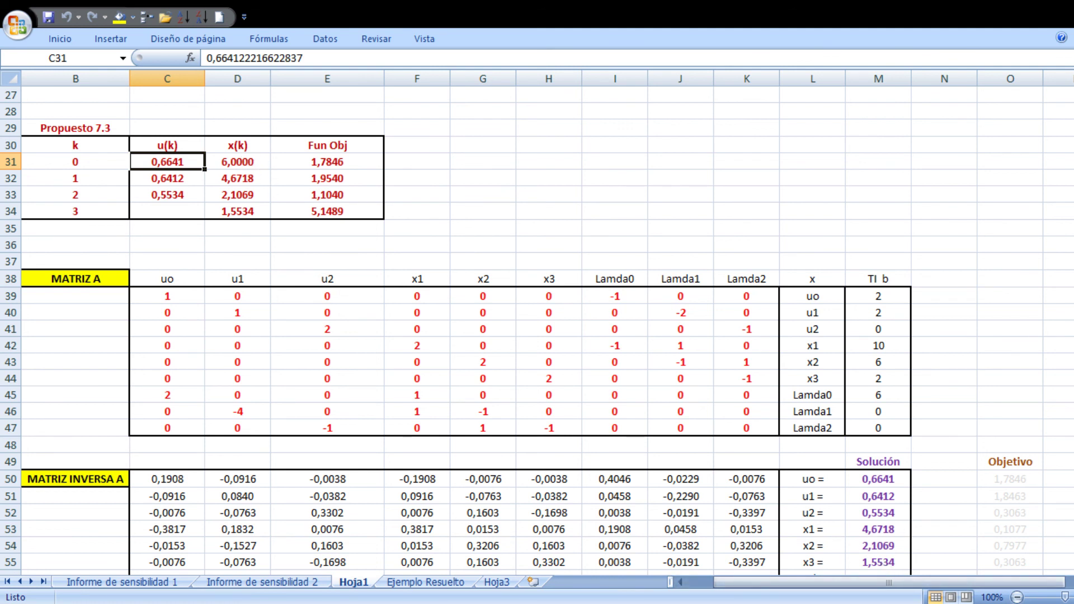
{"action": "scroll", "coordinate": [537, 330], "scroll_direction": "down", "scroll_amount": 1}
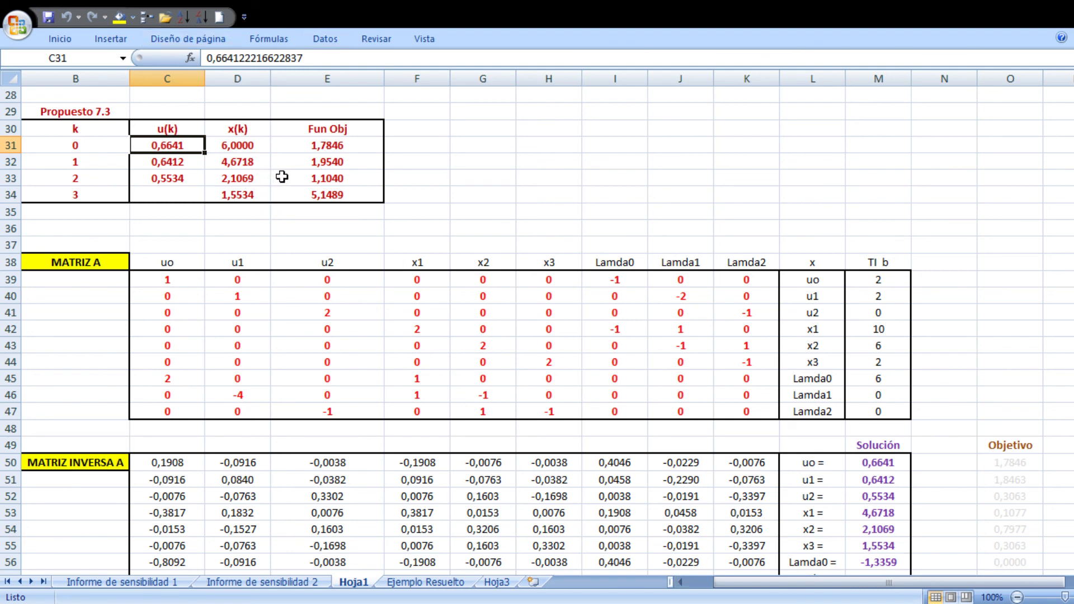
{"action": "left_click", "coordinate": [352, 200]}
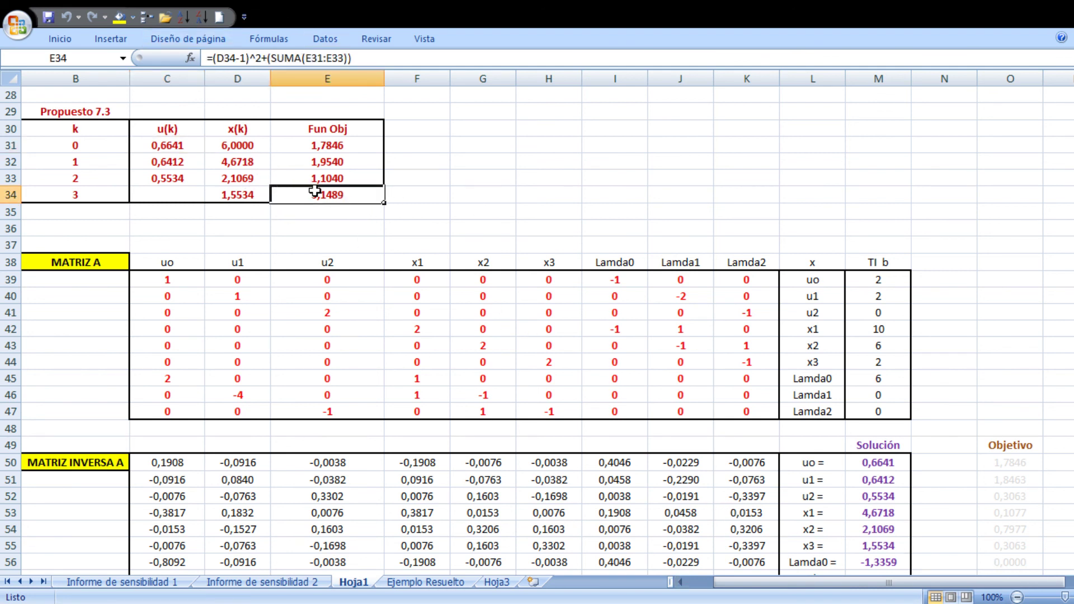
{"action": "scroll", "coordinate": [976, 548], "scroll_direction": "down", "scroll_amount": 3}
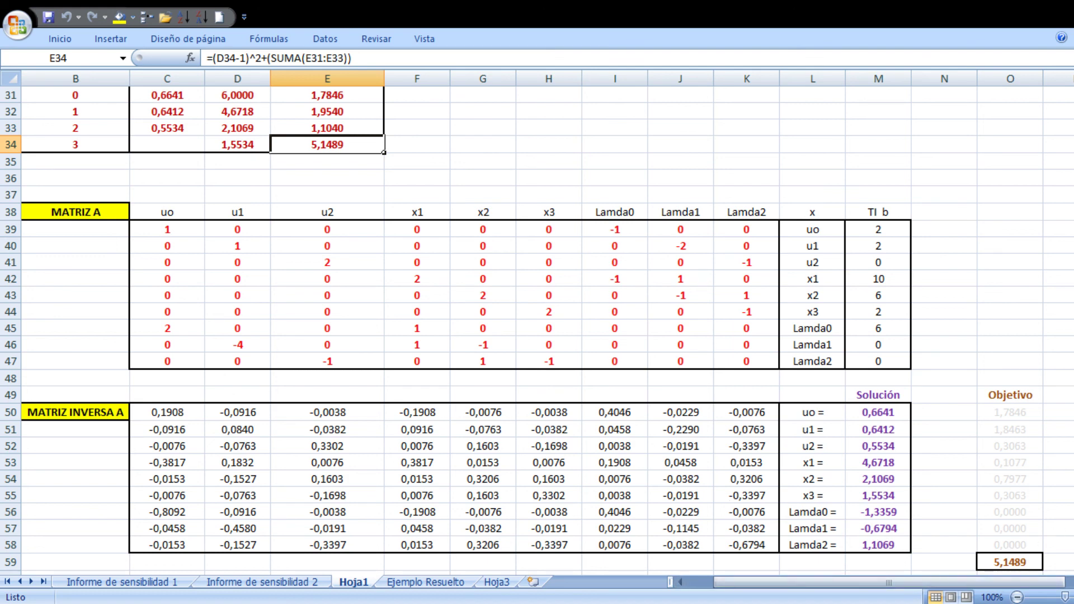
{"action": "scroll", "coordinate": [536, 325], "scroll_direction": "up", "scroll_amount": 1}
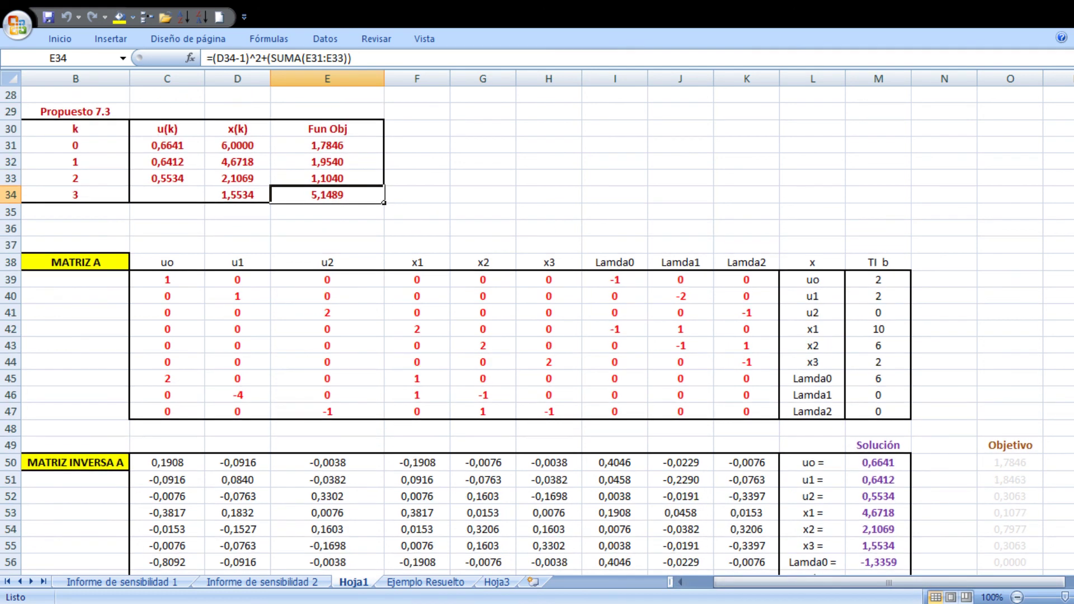